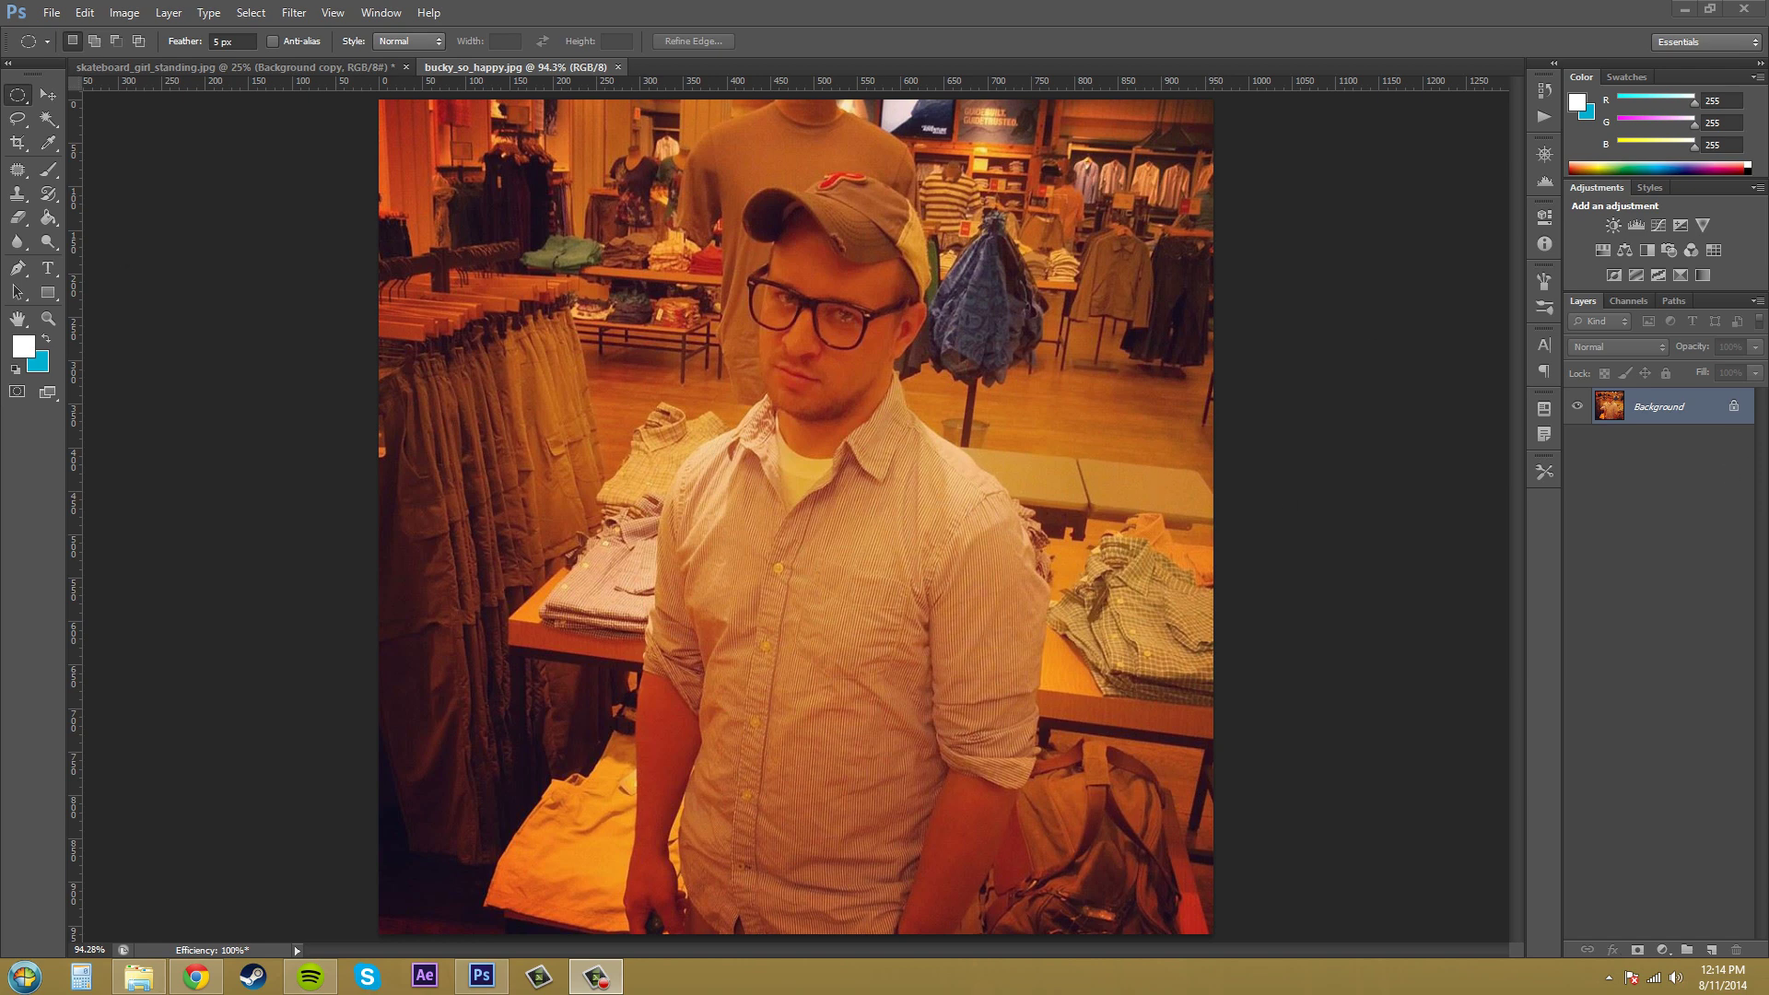
Select the Blur tool and bring up its Blur/Sharpen/Smudge tool flyout.
key("r")
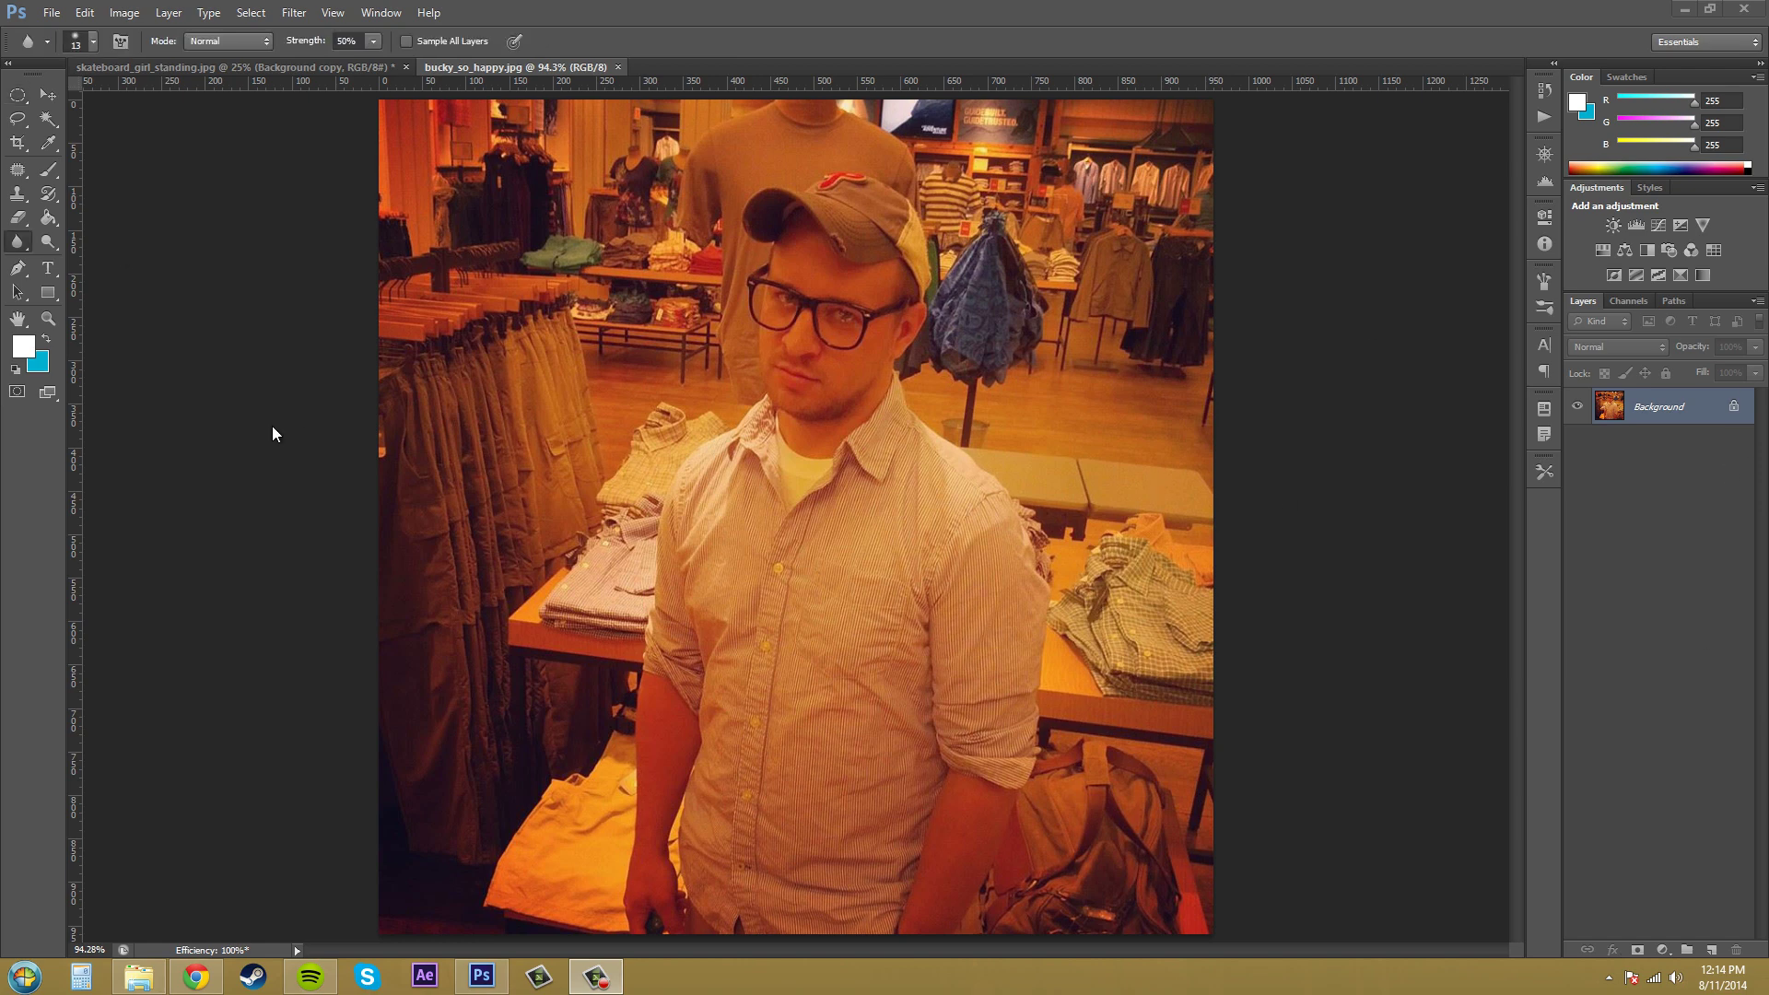
right_click(23, 249)
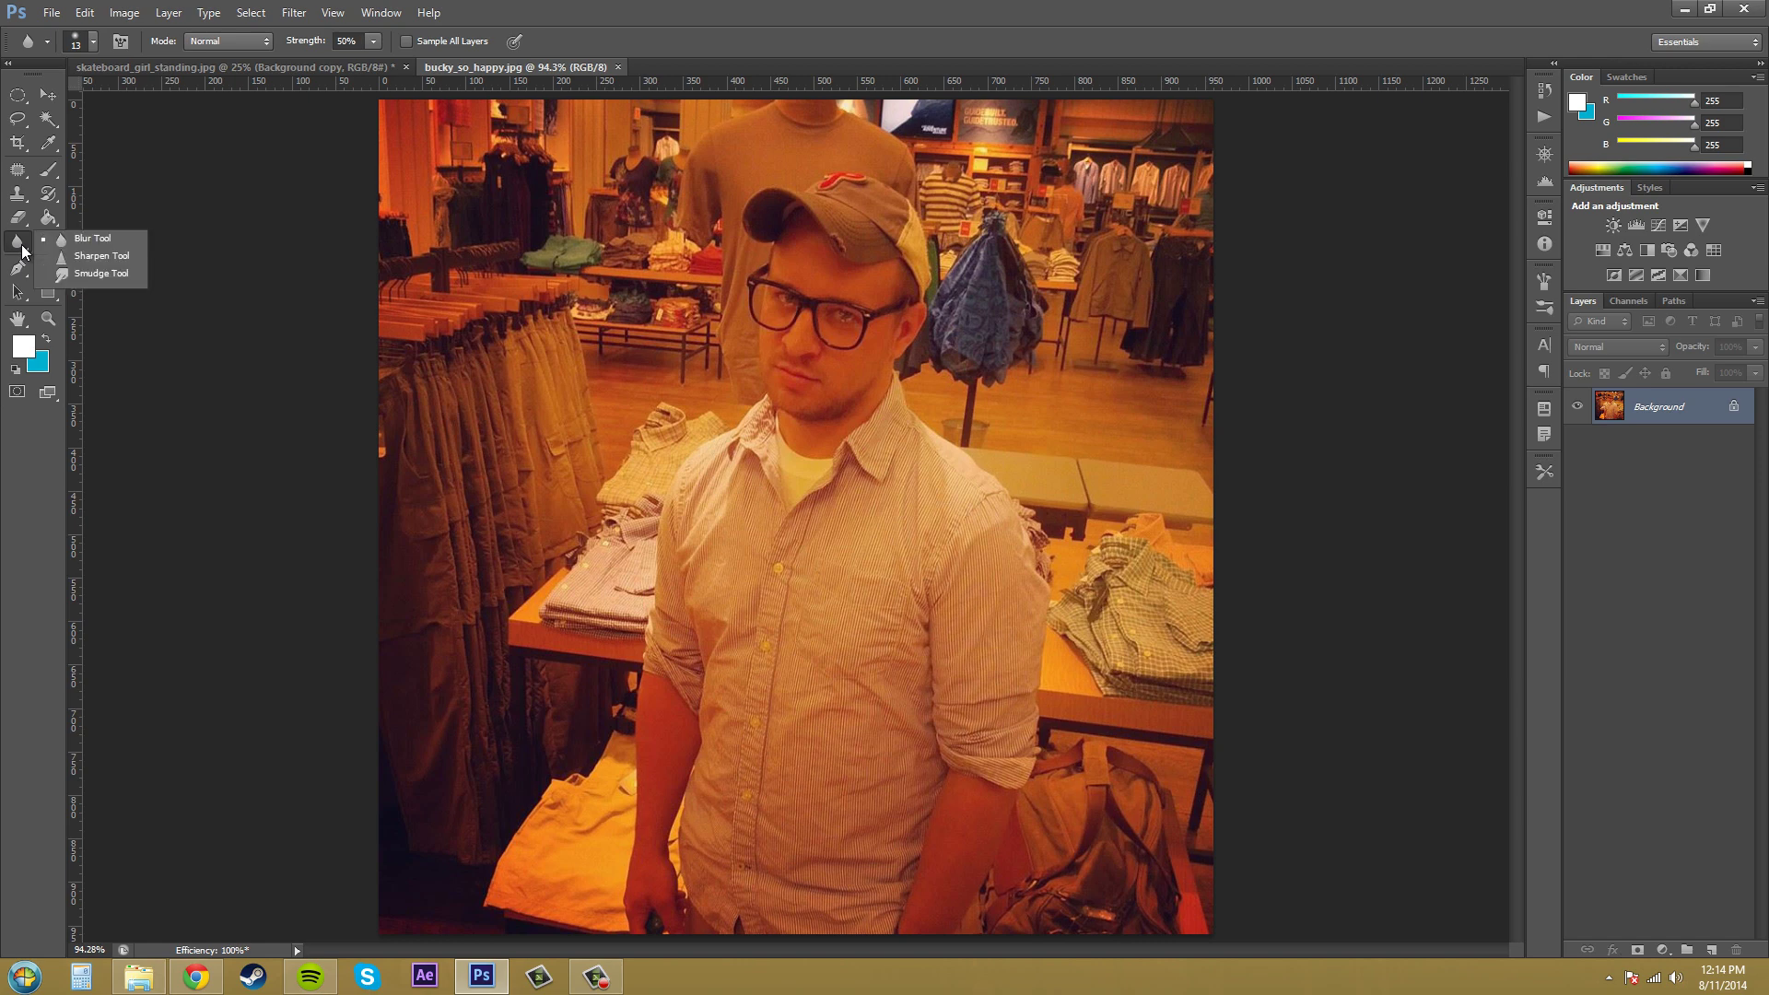
Duplicate the Background layer and reselect the Blur tool from the flyout.
left_click(94, 274)
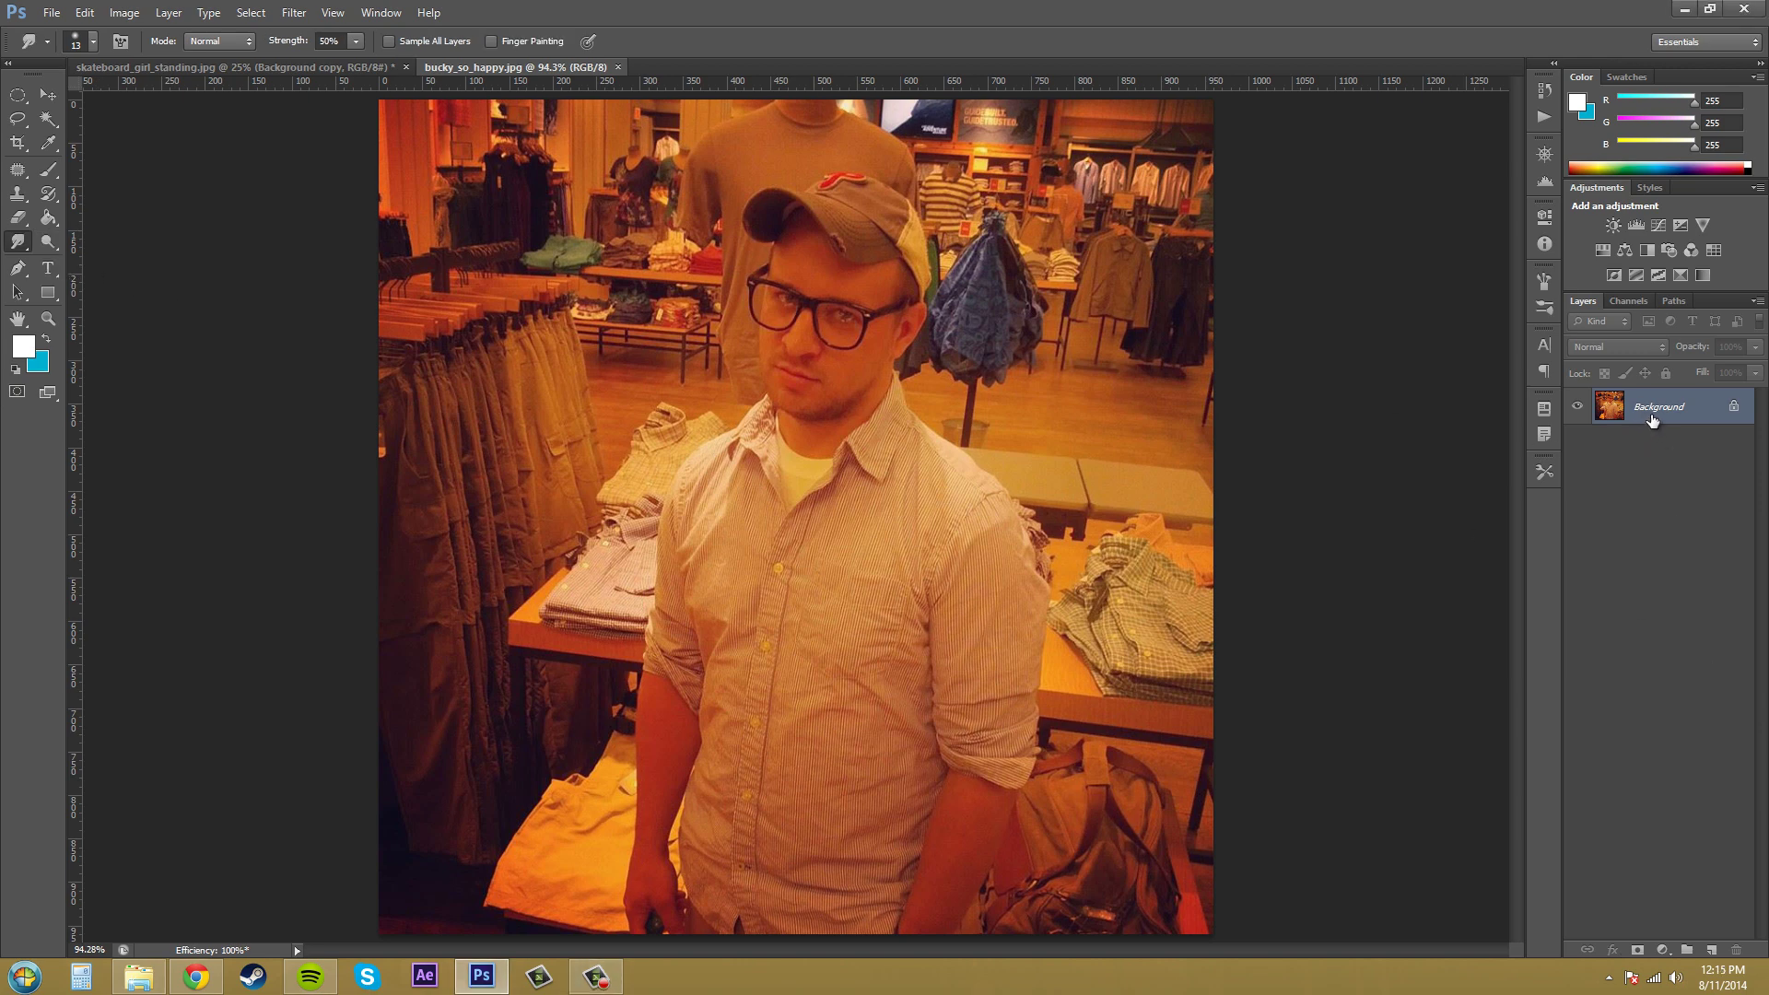
left_click_drag(1652, 421, 1711, 950)
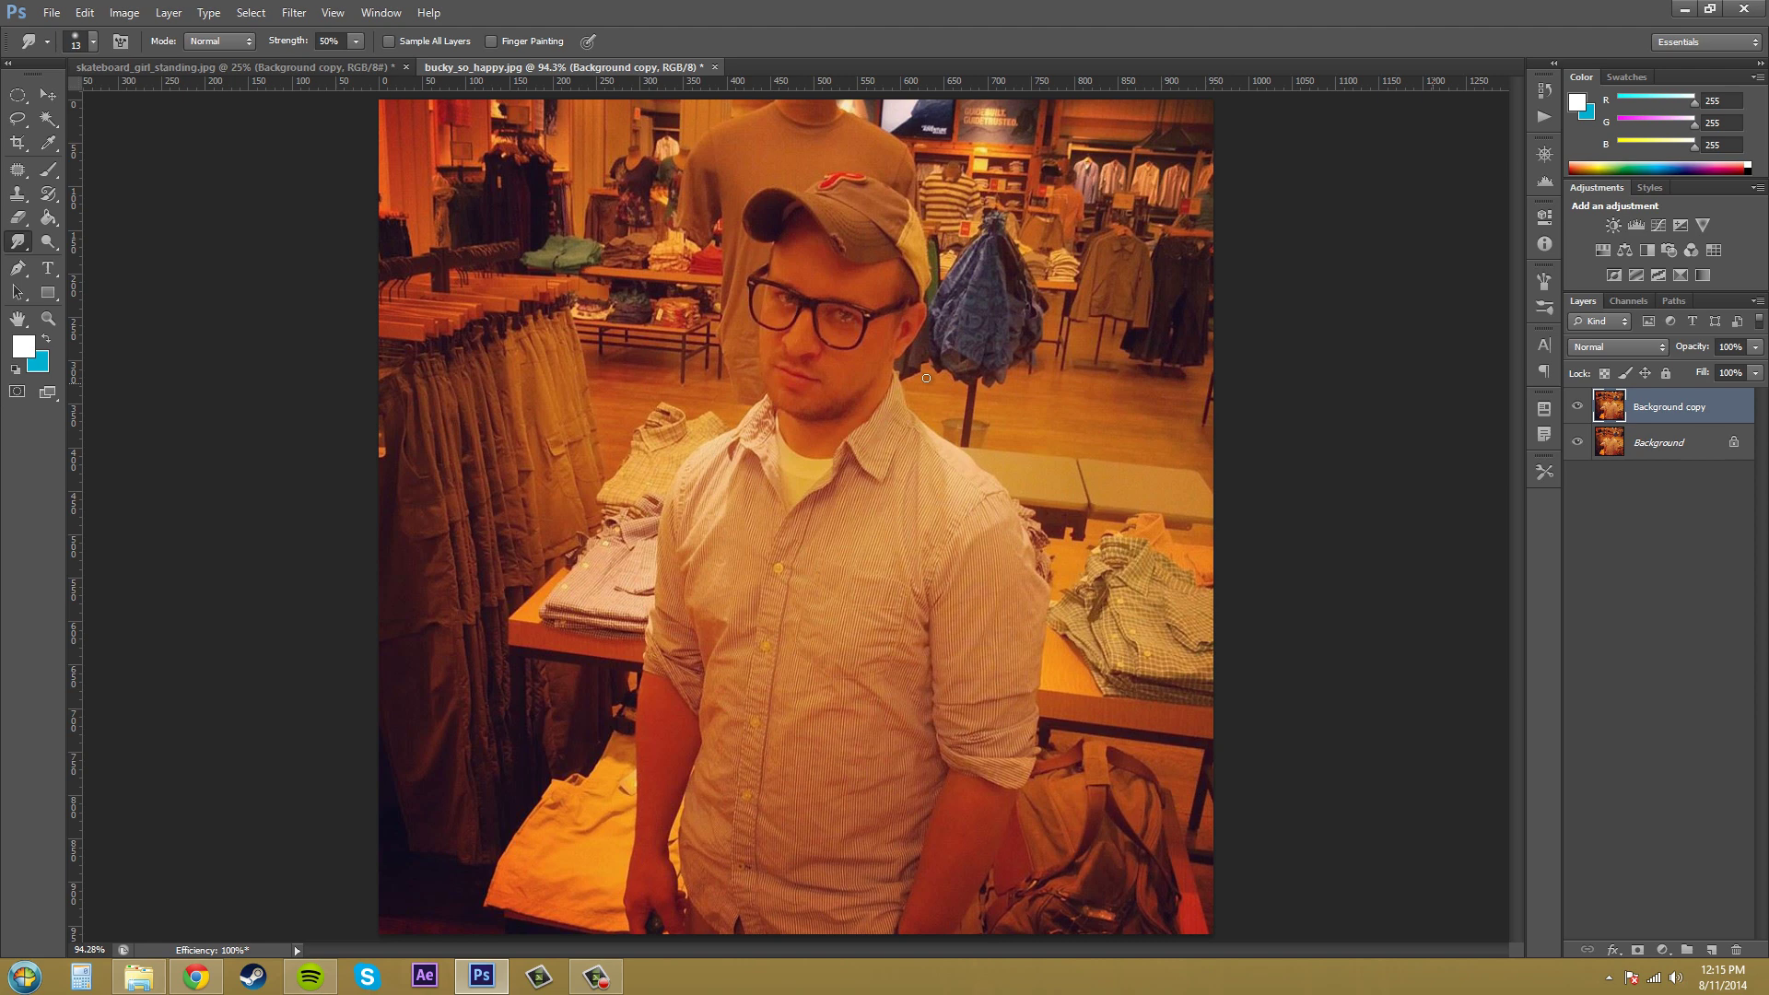
right_click(22, 247)
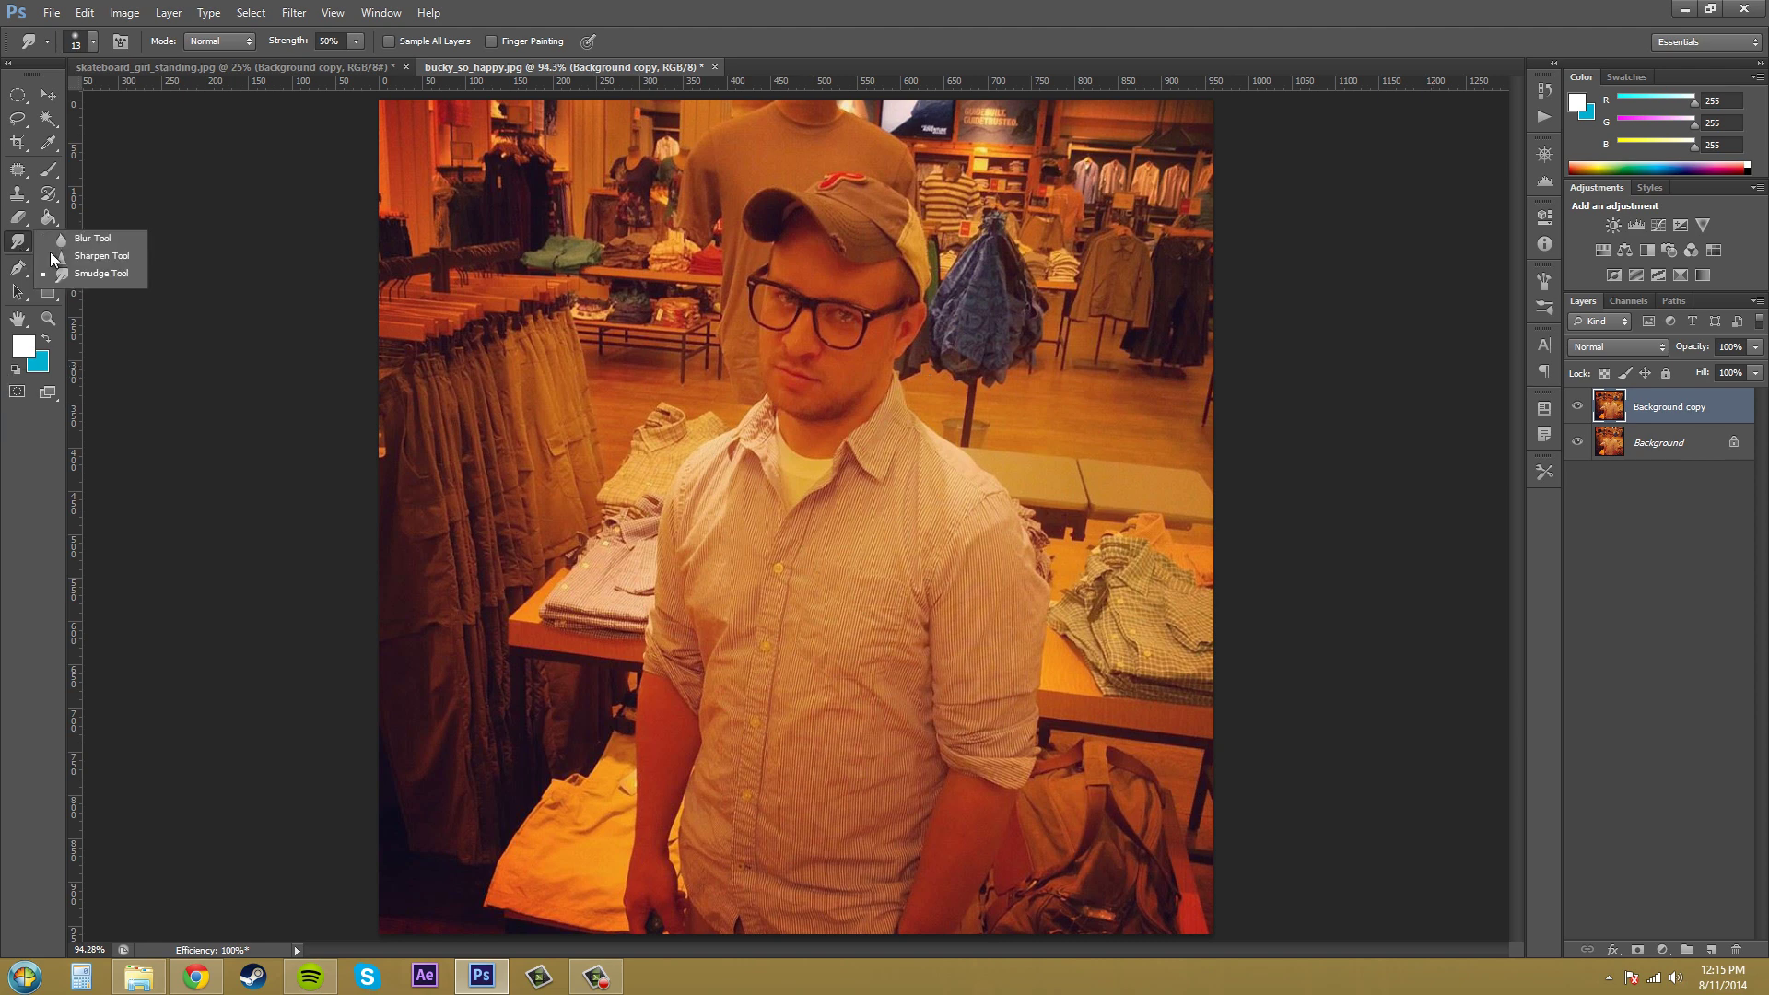
left_click(92, 238)
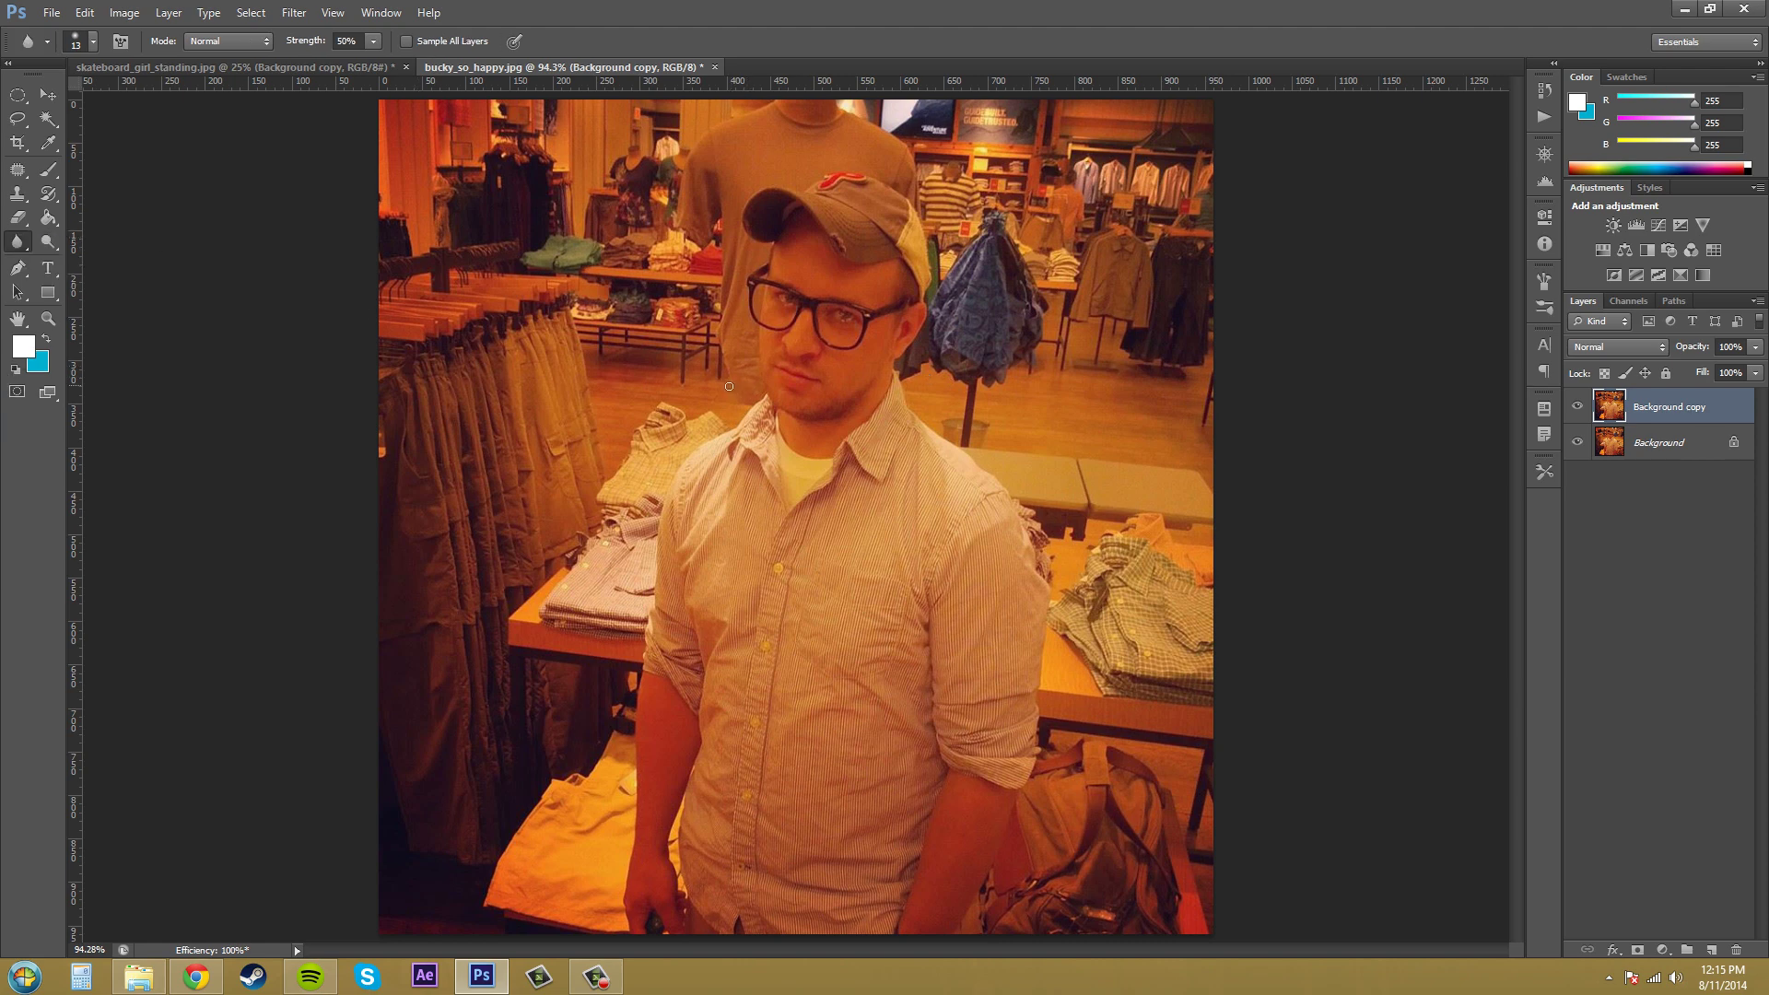
Set the blur brush to 61 px with 0% hardness.
left_click(93, 42)
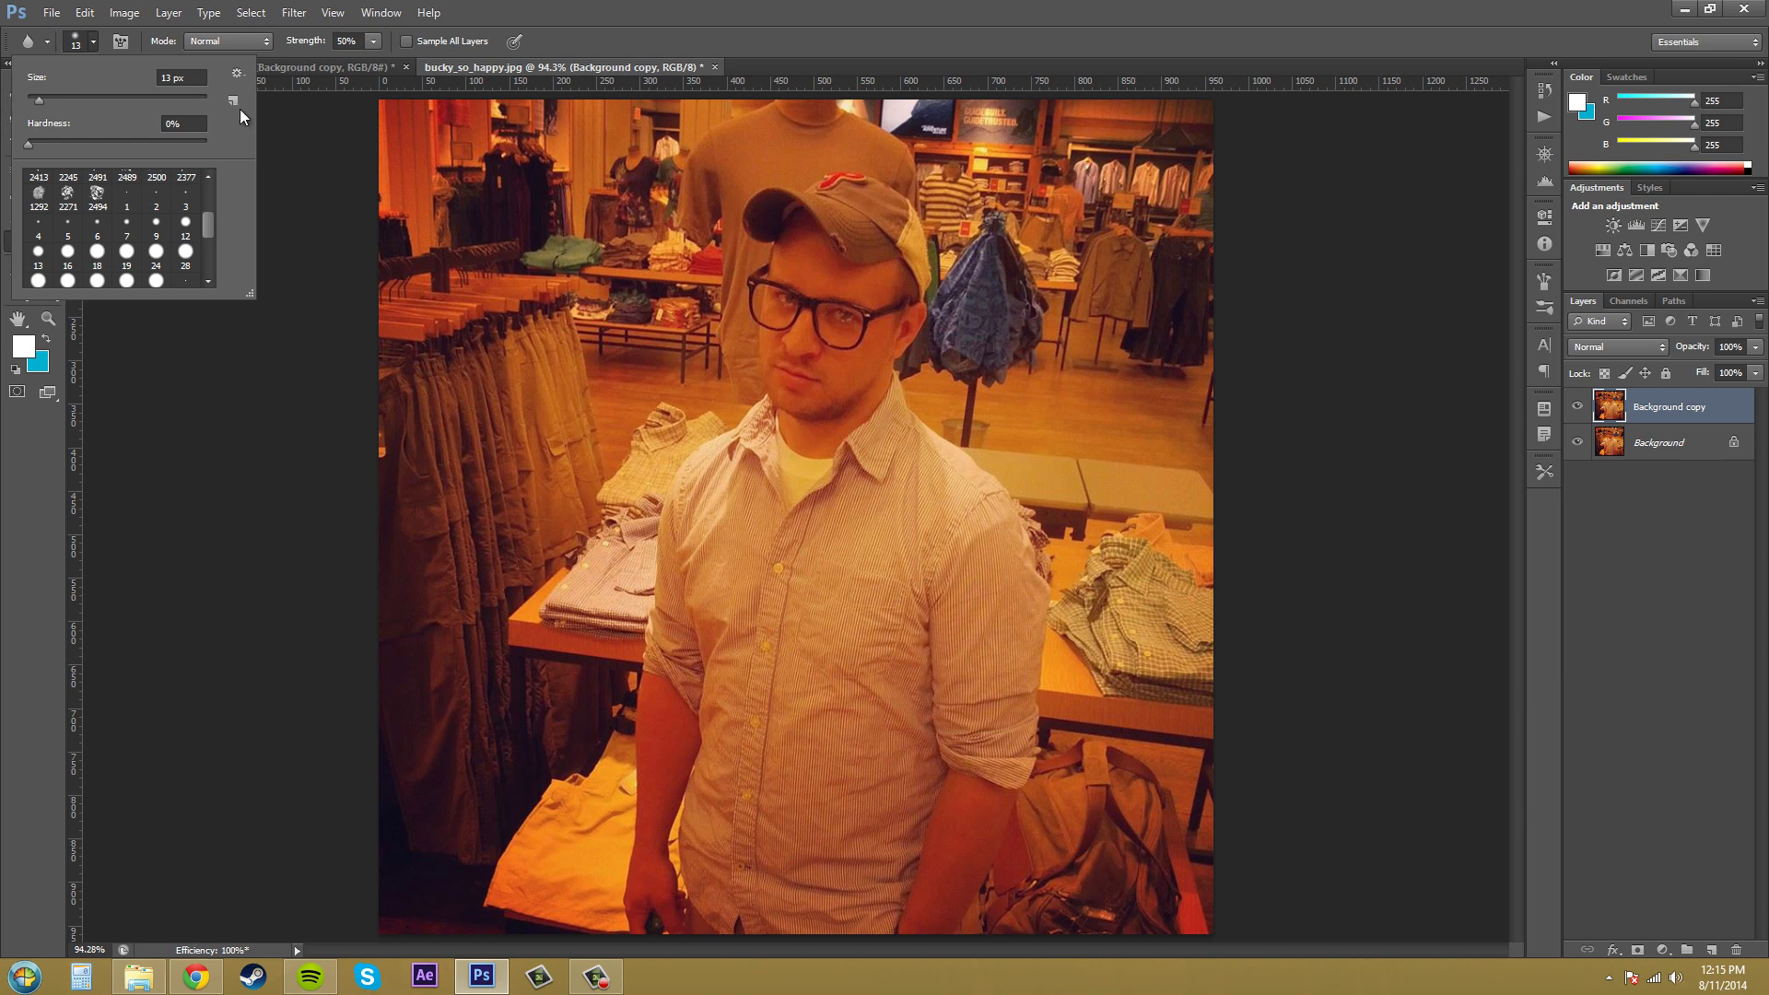
right_click(384, 304)
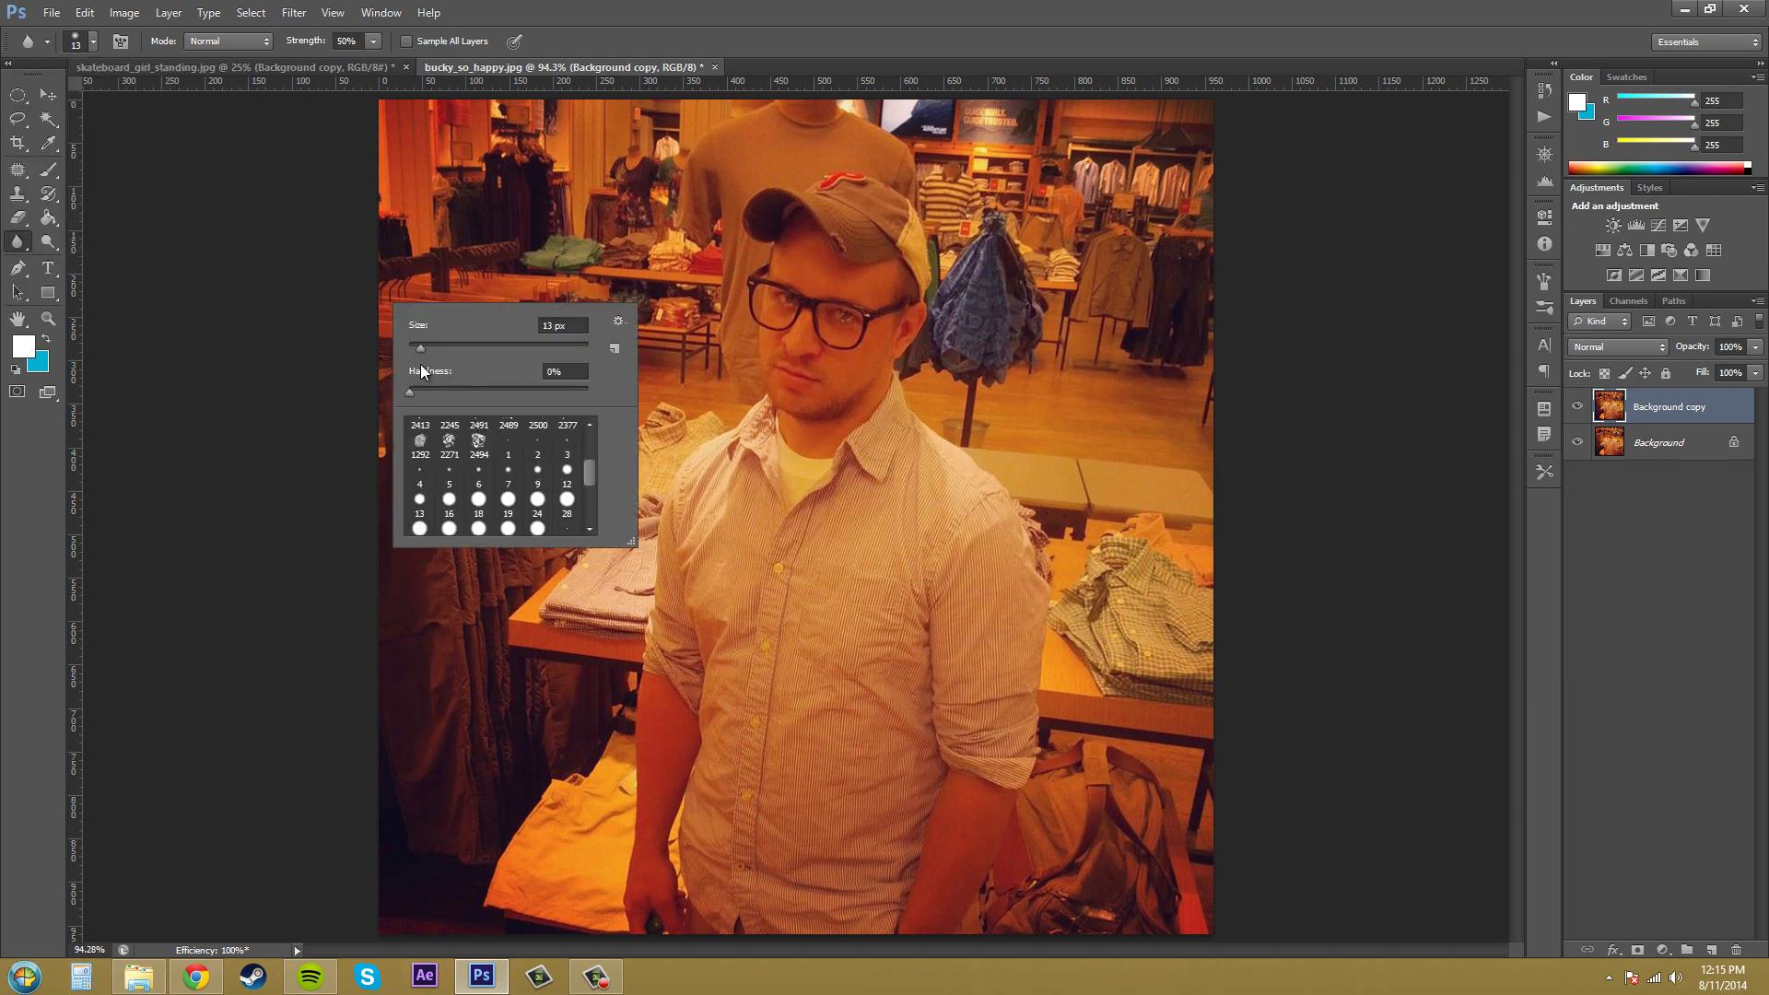
left_click_drag(420, 350, 463, 351)
key("Return")
right_click(262, 379)
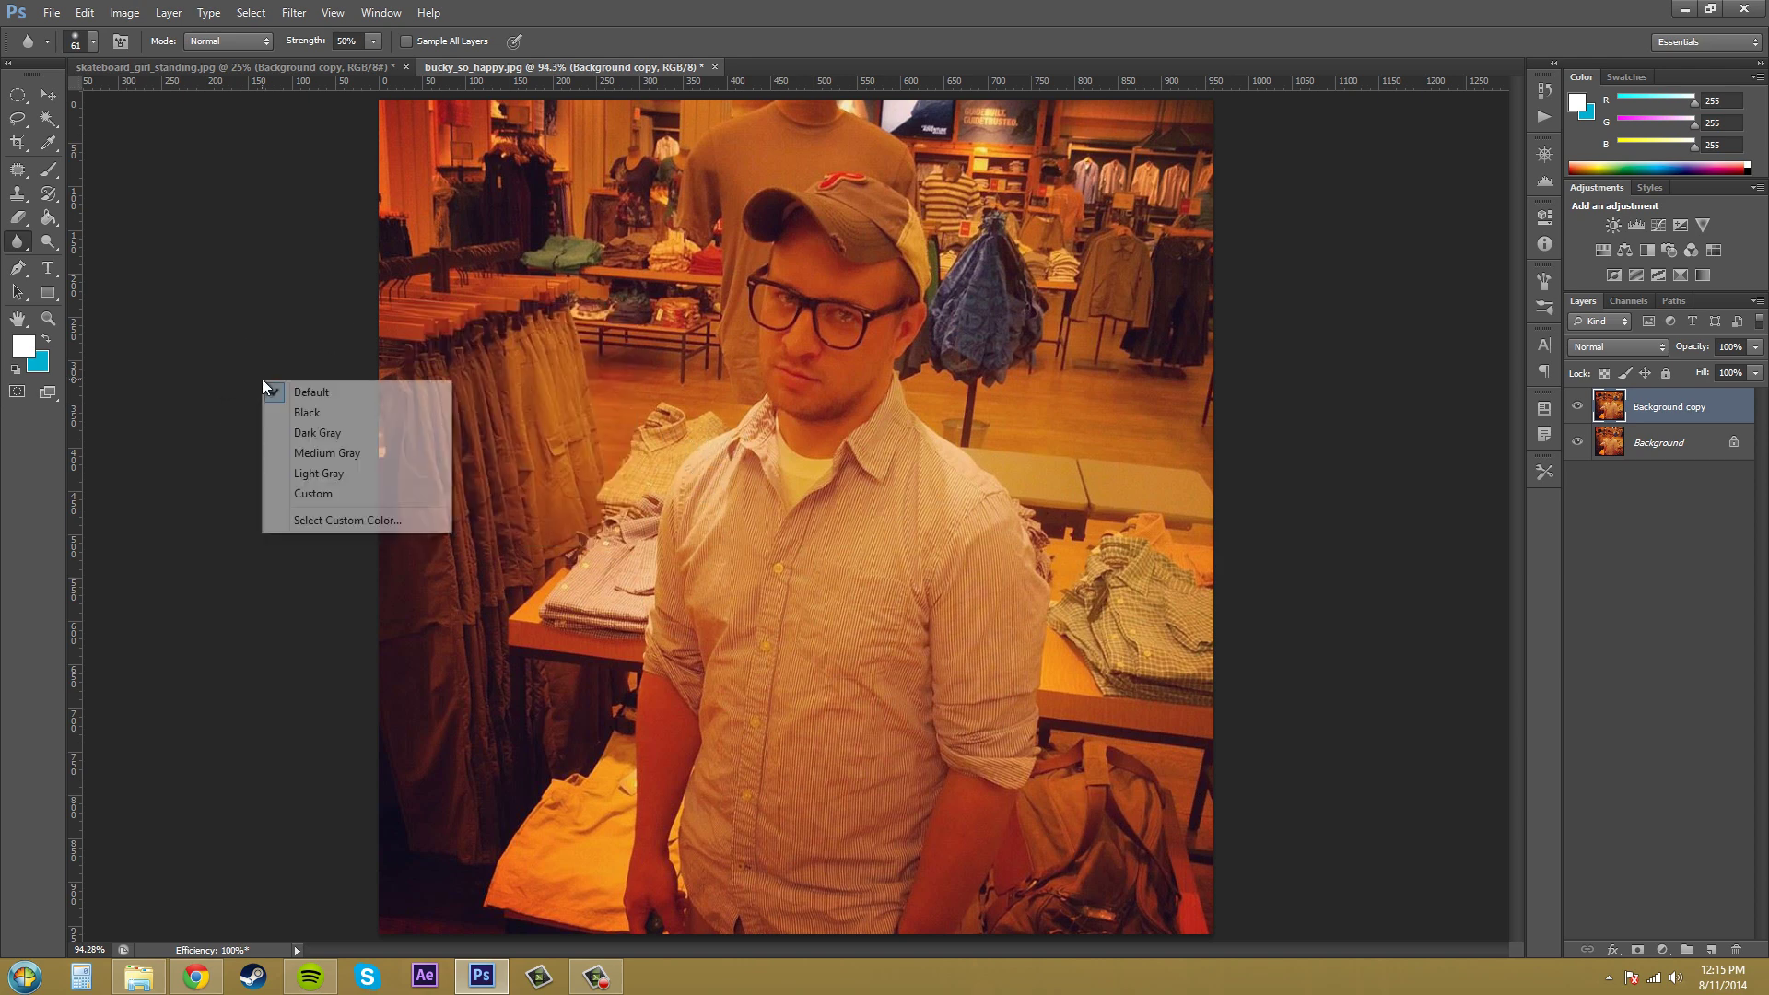
key("Escape")
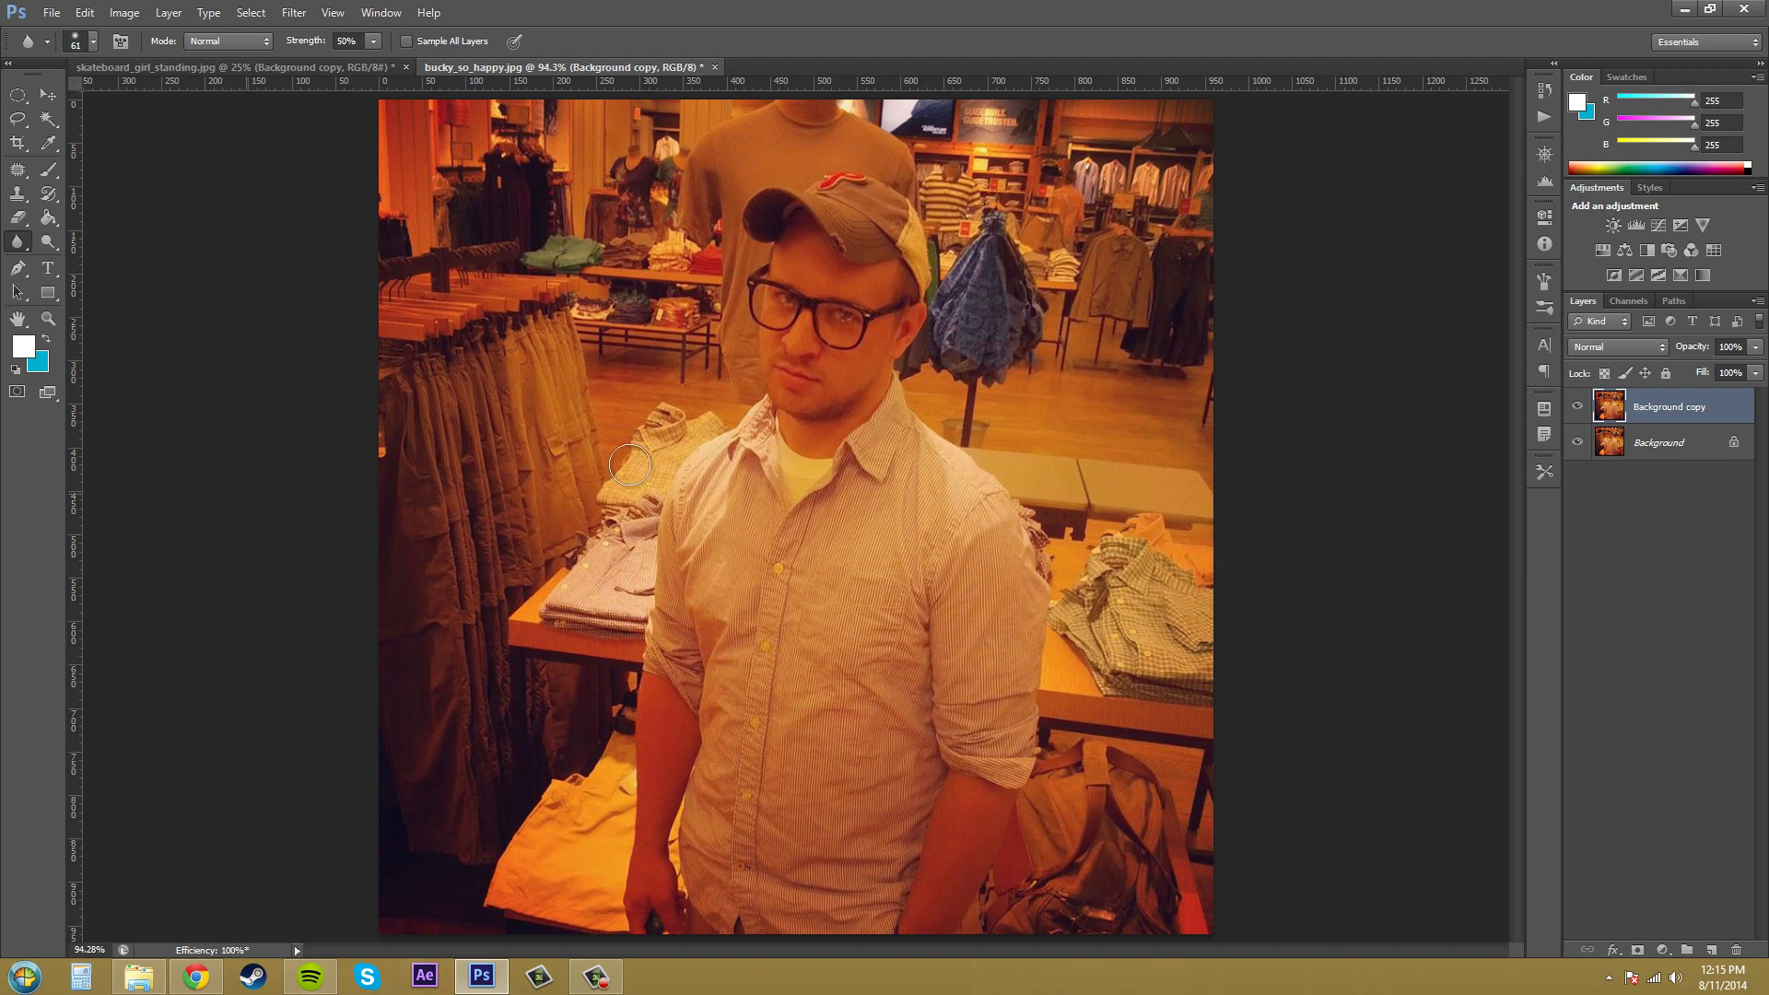
key("F10")
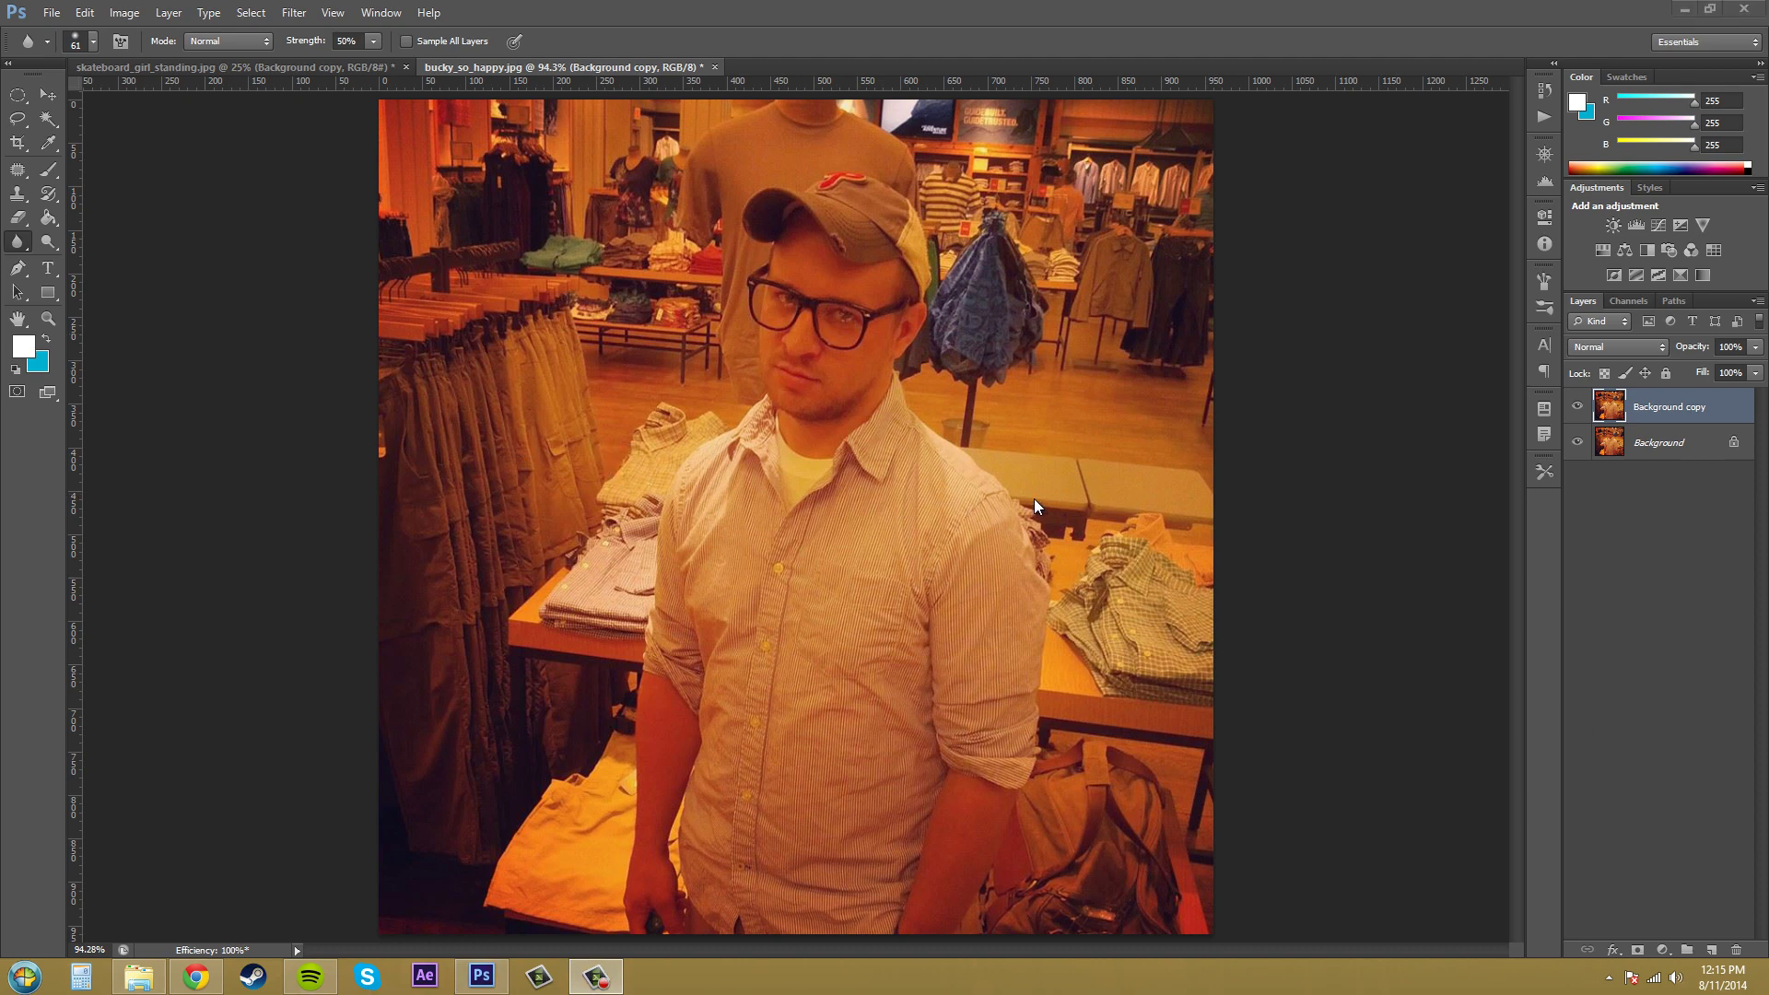
Blur the man's nose, mouth and chin on the Background copy, then show the History panel.
left_click(970, 534)
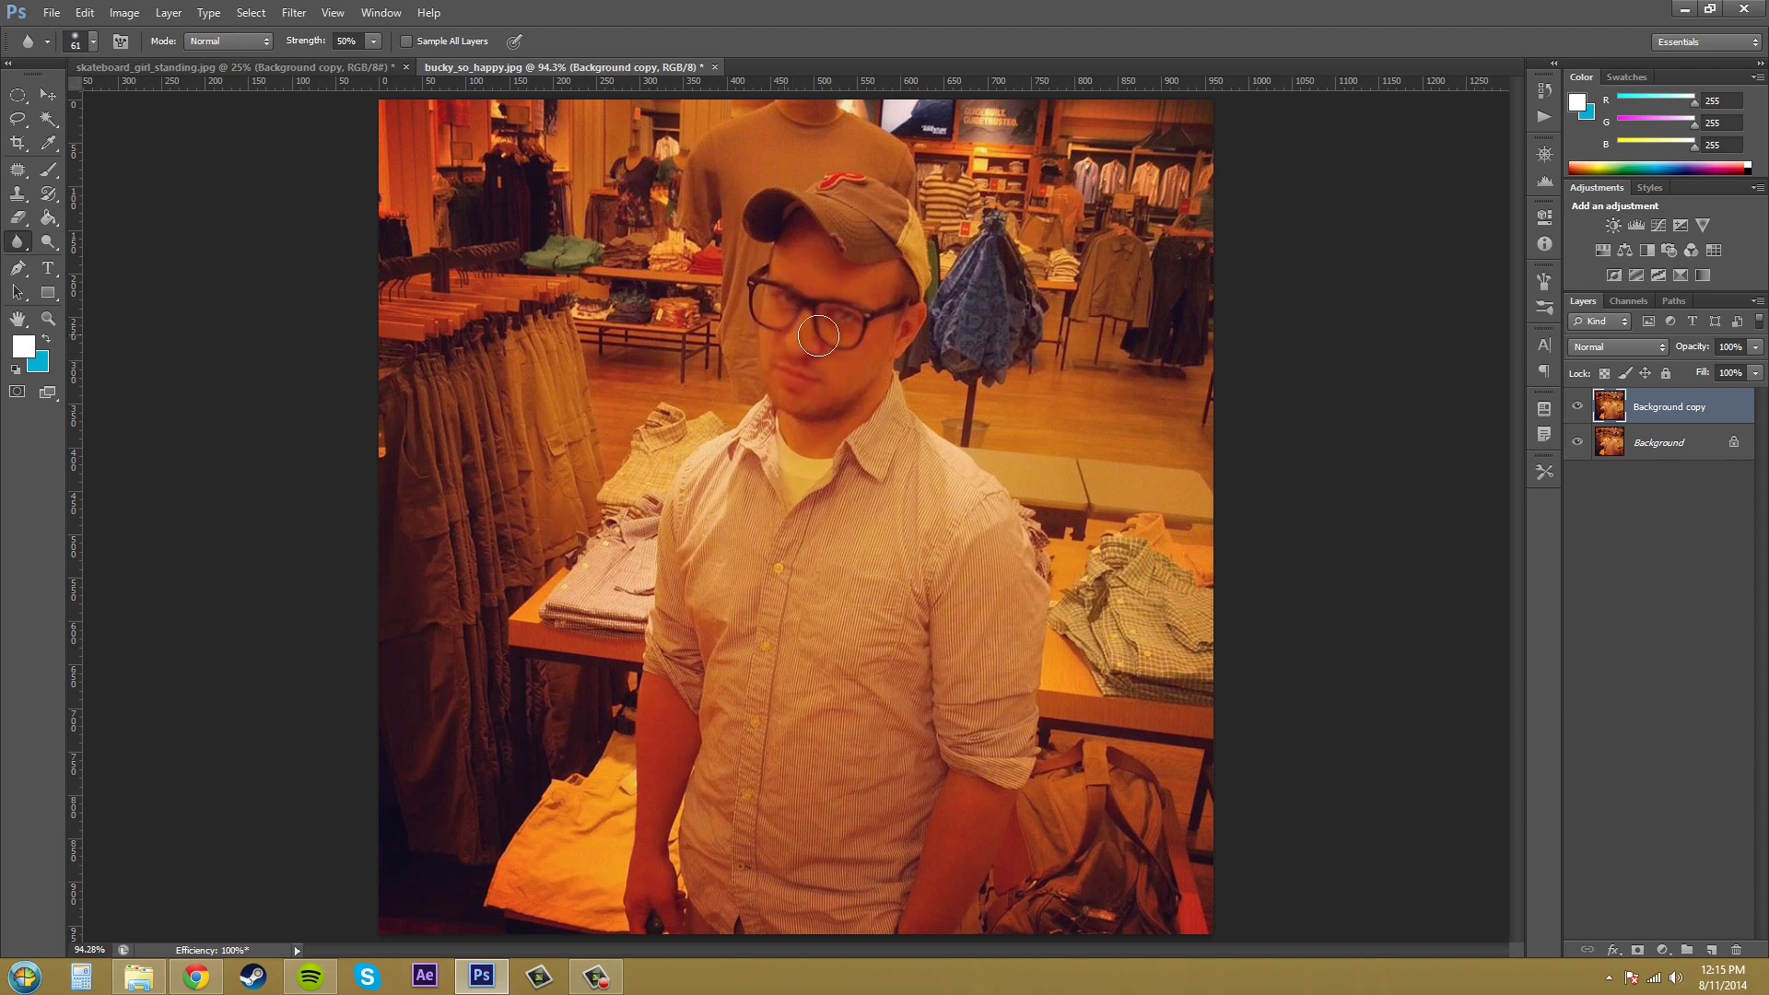
mouse_move(788, 342)
left_mouse_down()
mouse_move(825, 330)
mouse_move(789, 316)
mouse_move(768, 383)
mouse_move(822, 361)
mouse_move(831, 406)
mouse_move(883, 335)
mouse_move(844, 395)
mouse_move(849, 270)
mouse_move(819, 261)
mouse_move(774, 351)
mouse_move(825, 313)
mouse_move(843, 356)
mouse_move(908, 339)
mouse_move(824, 368)
mouse_move(857, 384)
mouse_move(824, 316)
mouse_move(797, 320)
mouse_move(840, 321)
mouse_move(796, 392)
mouse_move(821, 355)
mouse_move(819, 279)
mouse_move(797, 362)
mouse_move(777, 361)
mouse_move(796, 265)
mouse_move(833, 380)
mouse_move(856, 331)
mouse_move(822, 397)
mouse_move(835, 371)
mouse_move(789, 274)
mouse_move(831, 348)
mouse_move(823, 368)
mouse_move(851, 323)
mouse_move(768, 289)
mouse_move(823, 312)
mouse_move(804, 288)
mouse_move(812, 250)
mouse_move(799, 358)
mouse_move(836, 313)
mouse_move(788, 336)
left_mouse_up()
left_click(1543, 91)
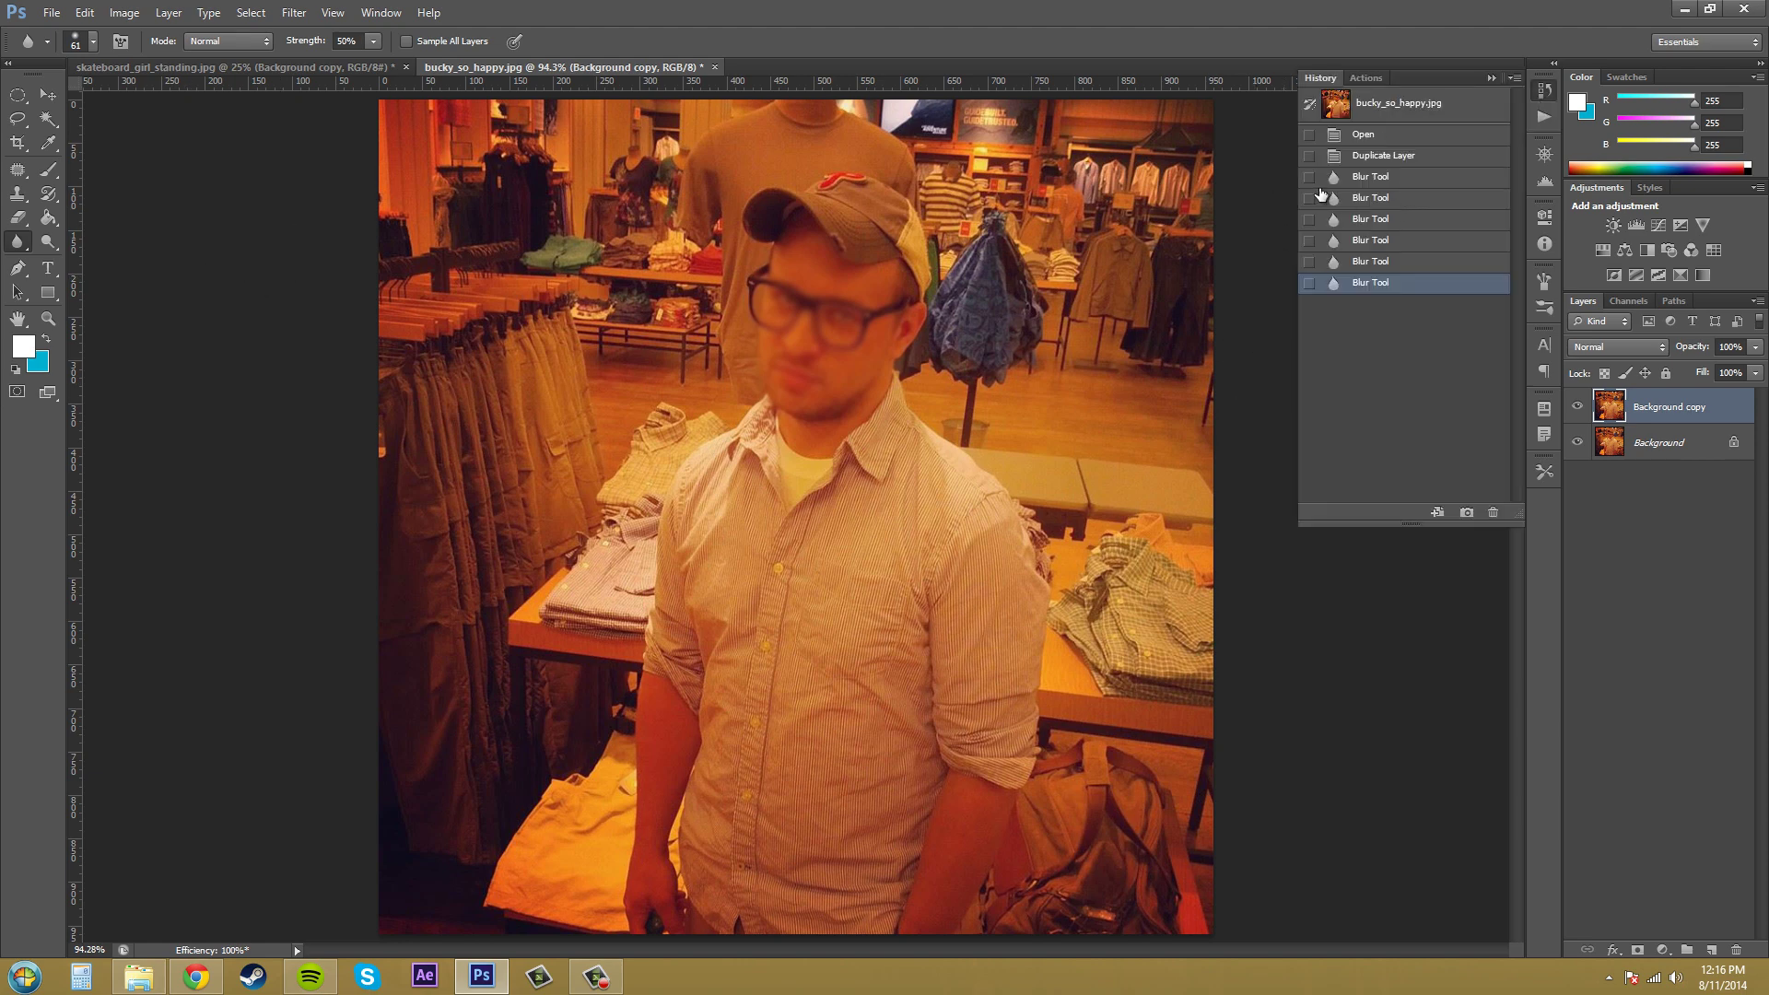
Revert to the Duplicate Layer state, set brush hardness to 89%, and re-blur the glasses and nose.
left_click(1389, 158)
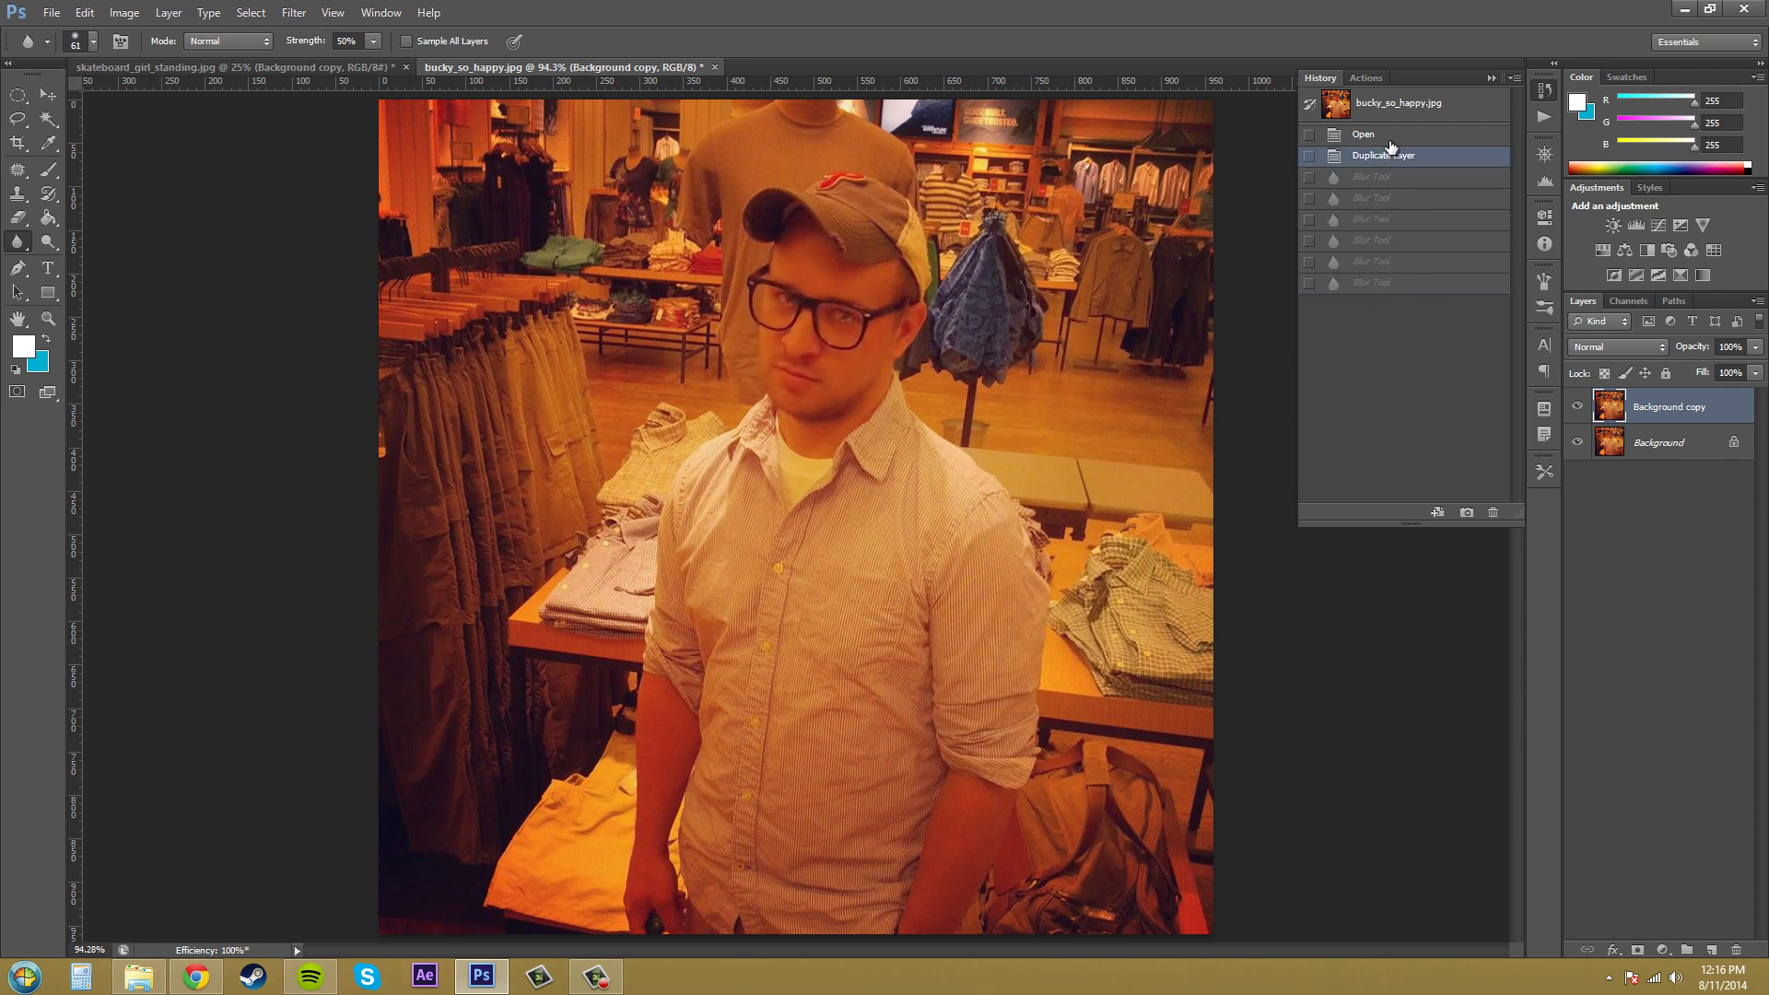
left_click(1490, 77)
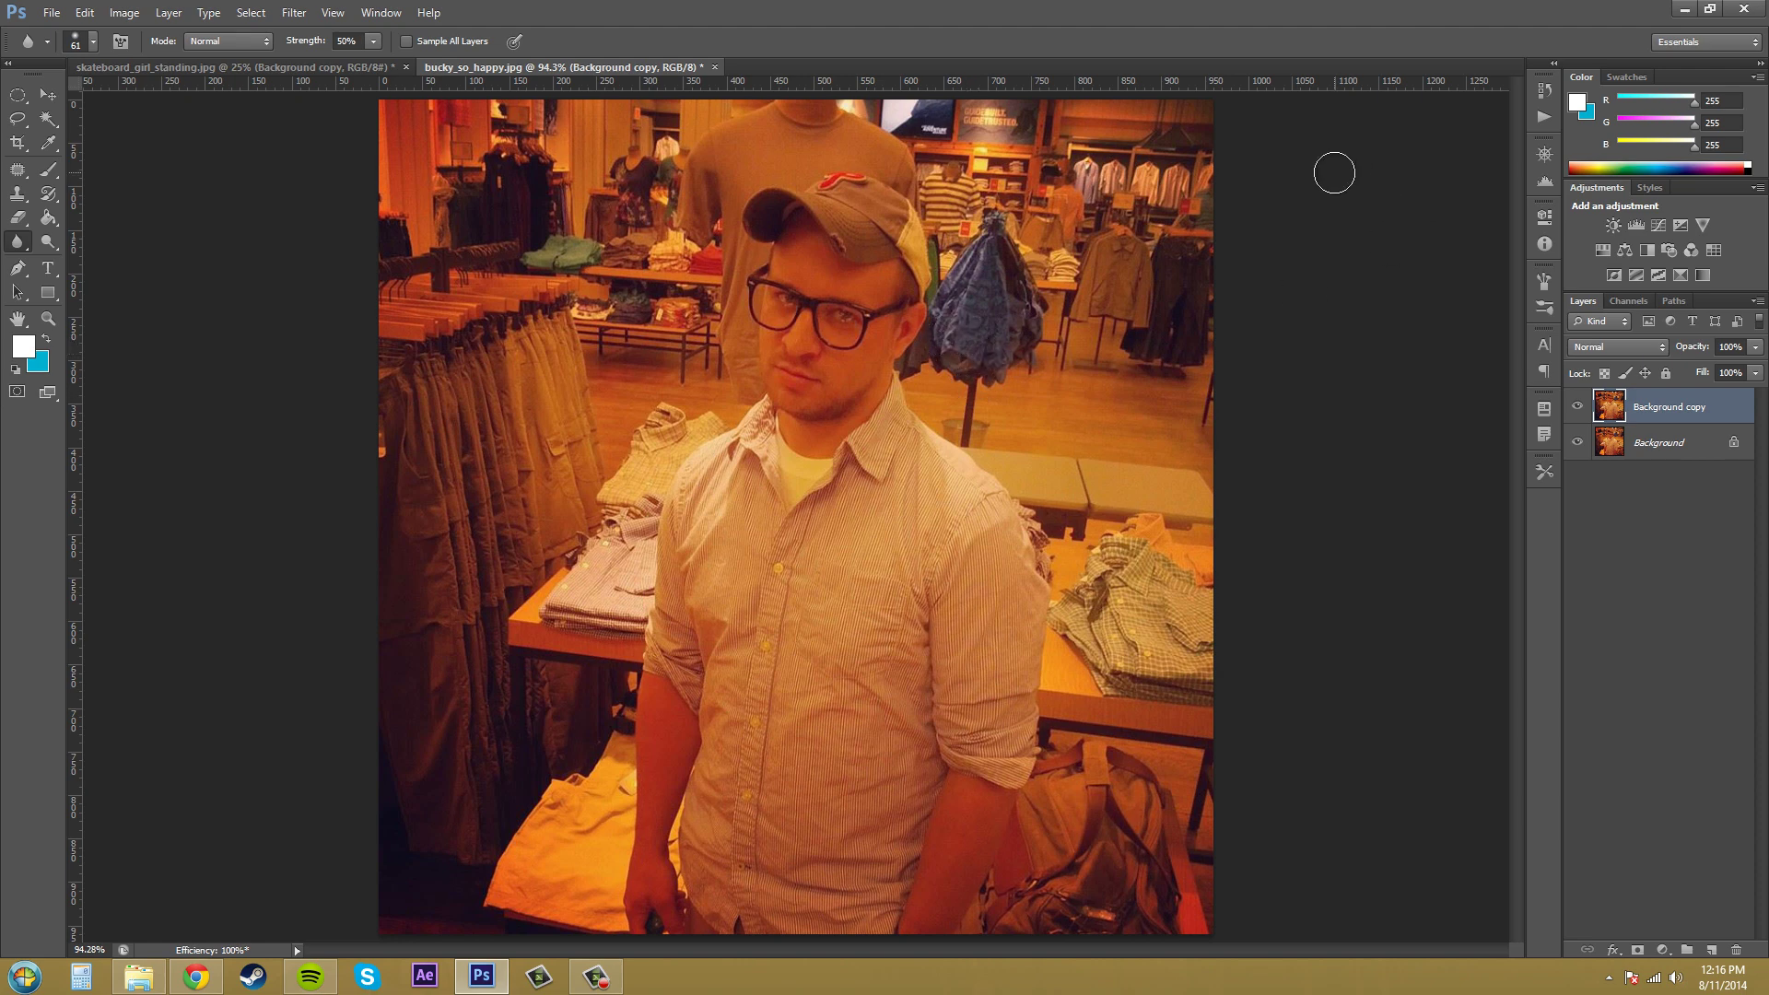
left_click(94, 42)
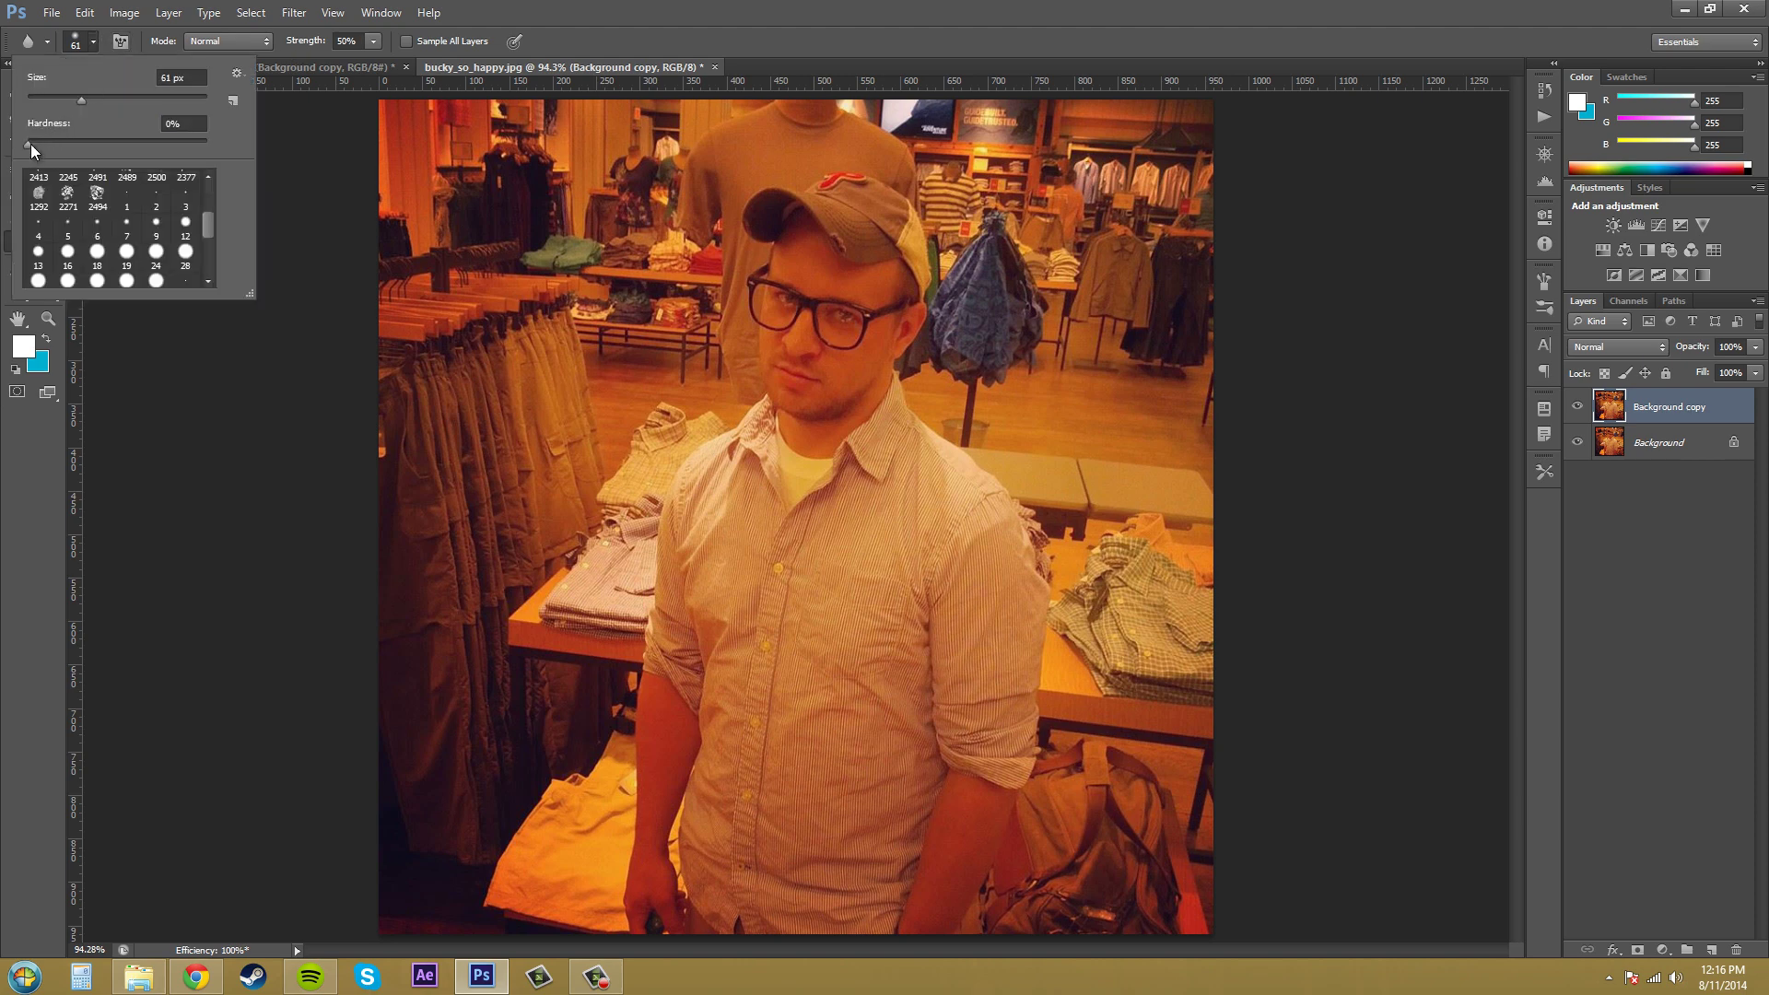
left_click_drag(30, 144, 187, 145)
left_click(829, 309)
mouse_move(774, 318)
left_mouse_down()
mouse_move(813, 281)
mouse_move(772, 326)
mouse_move(790, 355)
mouse_move(883, 328)
mouse_move(859, 314)
mouse_move(806, 371)
mouse_move(844, 345)
mouse_move(834, 381)
mouse_move(771, 314)
mouse_move(795, 282)
mouse_move(874, 325)
mouse_move(870, 297)
mouse_move(851, 293)
mouse_move(786, 378)
mouse_move(803, 288)
mouse_move(790, 323)
mouse_move(824, 333)
mouse_move(841, 373)
mouse_move(811, 380)
mouse_move(834, 306)
mouse_move(790, 296)
mouse_move(827, 322)
left_mouse_up()
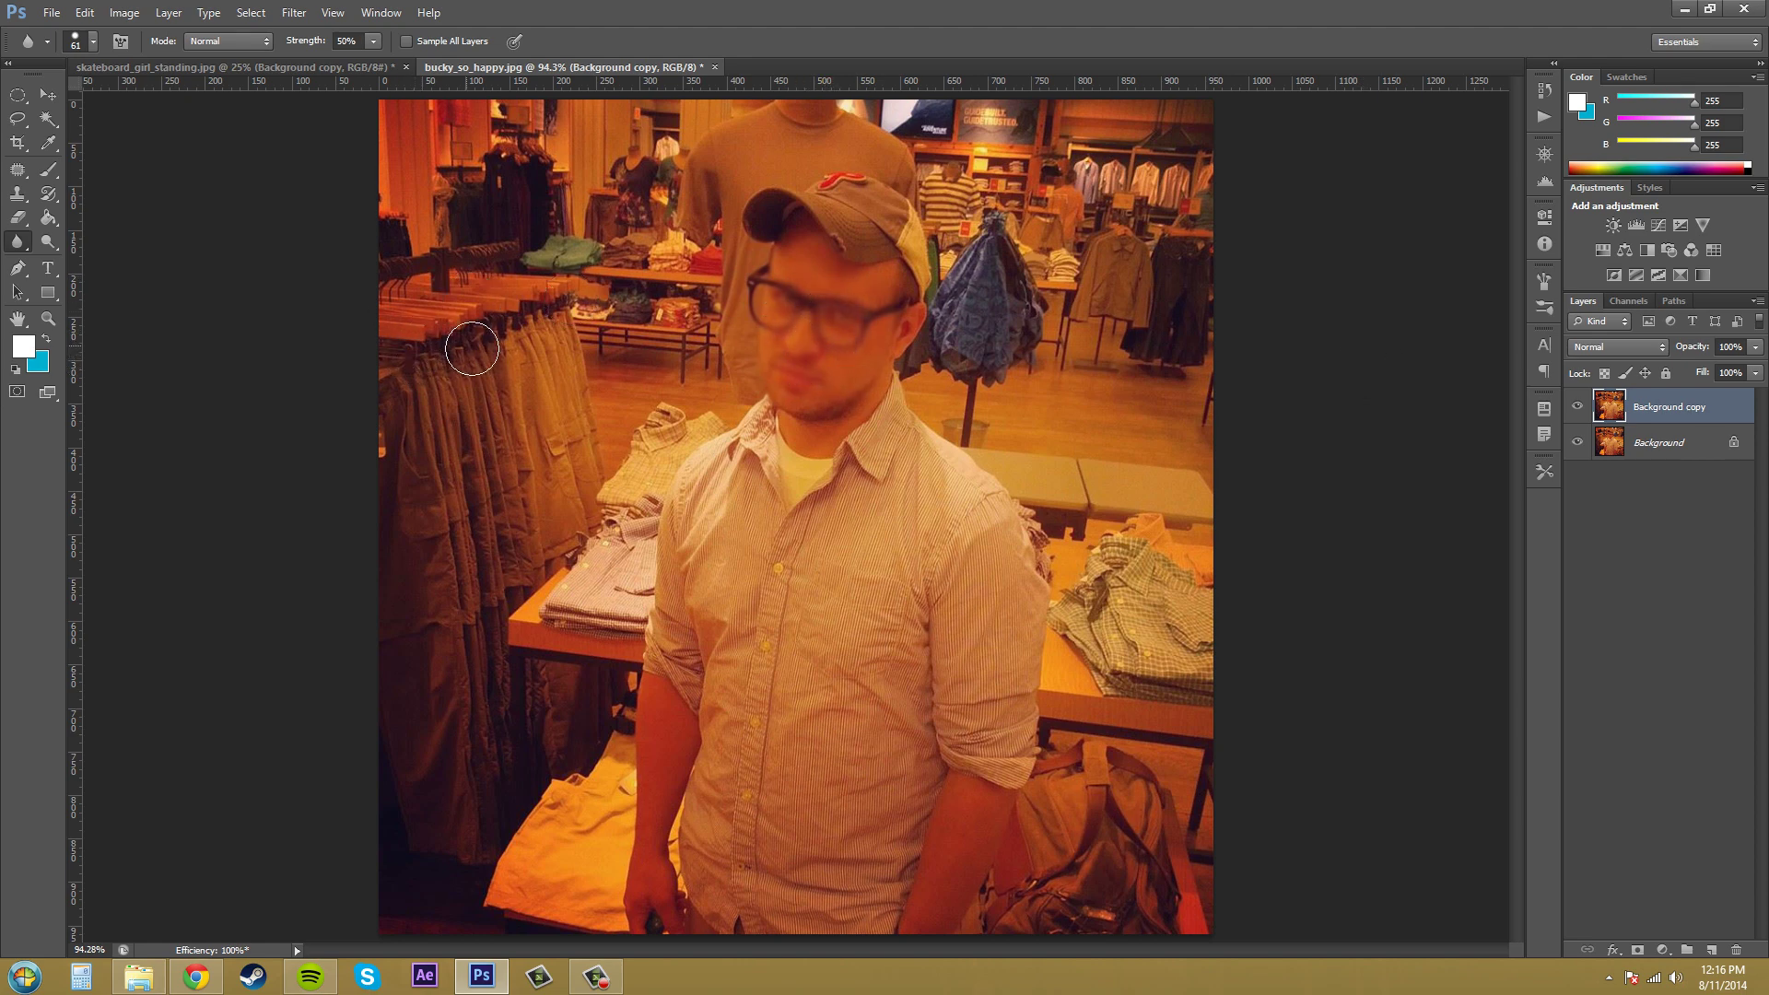
Undo the face blur, test blurring at 100% strength, undo it, and turn off Sample All Layers.
key("ctrl+z")
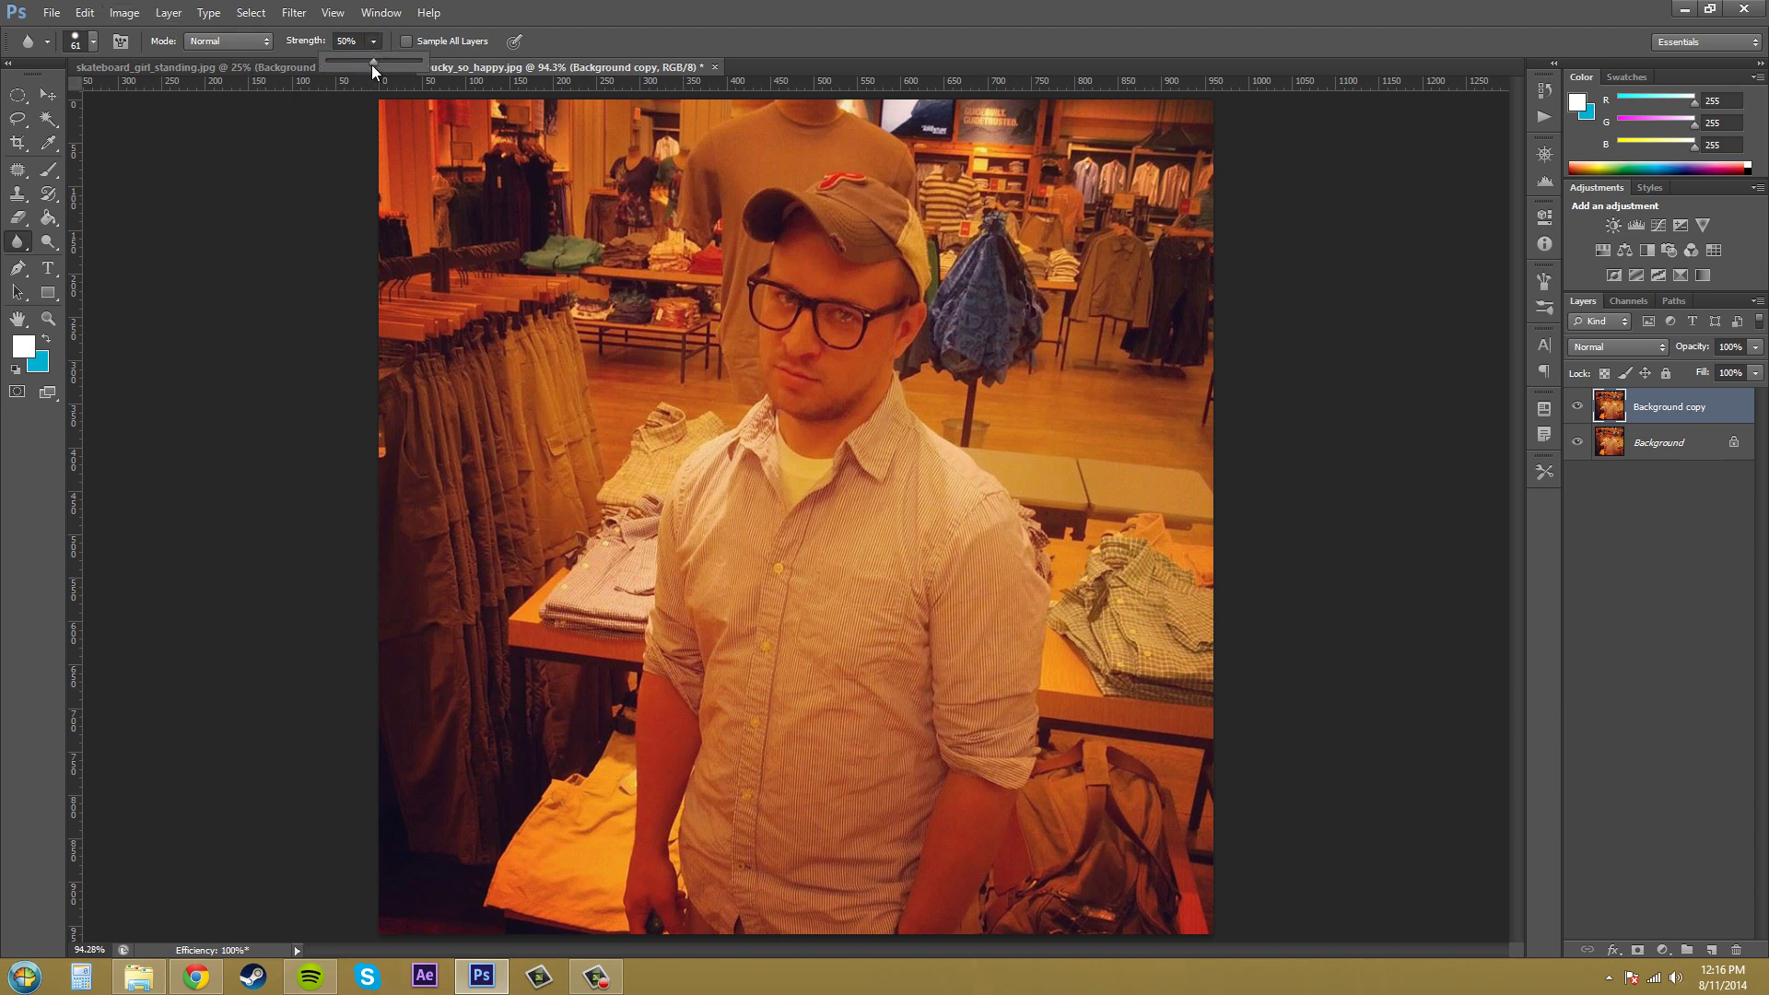
left_click_drag(372, 64, 422, 64)
mouse_move(777, 291)
left_mouse_down()
mouse_move(840, 365)
mouse_move(799, 371)
mouse_move(818, 336)
mouse_move(786, 279)
mouse_move(795, 335)
mouse_move(789, 277)
mouse_move(846, 299)
mouse_move(821, 332)
mouse_move(857, 317)
mouse_move(805, 398)
mouse_move(812, 291)
mouse_move(831, 281)
mouse_move(839, 377)
mouse_move(797, 345)
left_mouse_up()
key("ctrl+z")
left_click(407, 41)
left_click(975, 479)
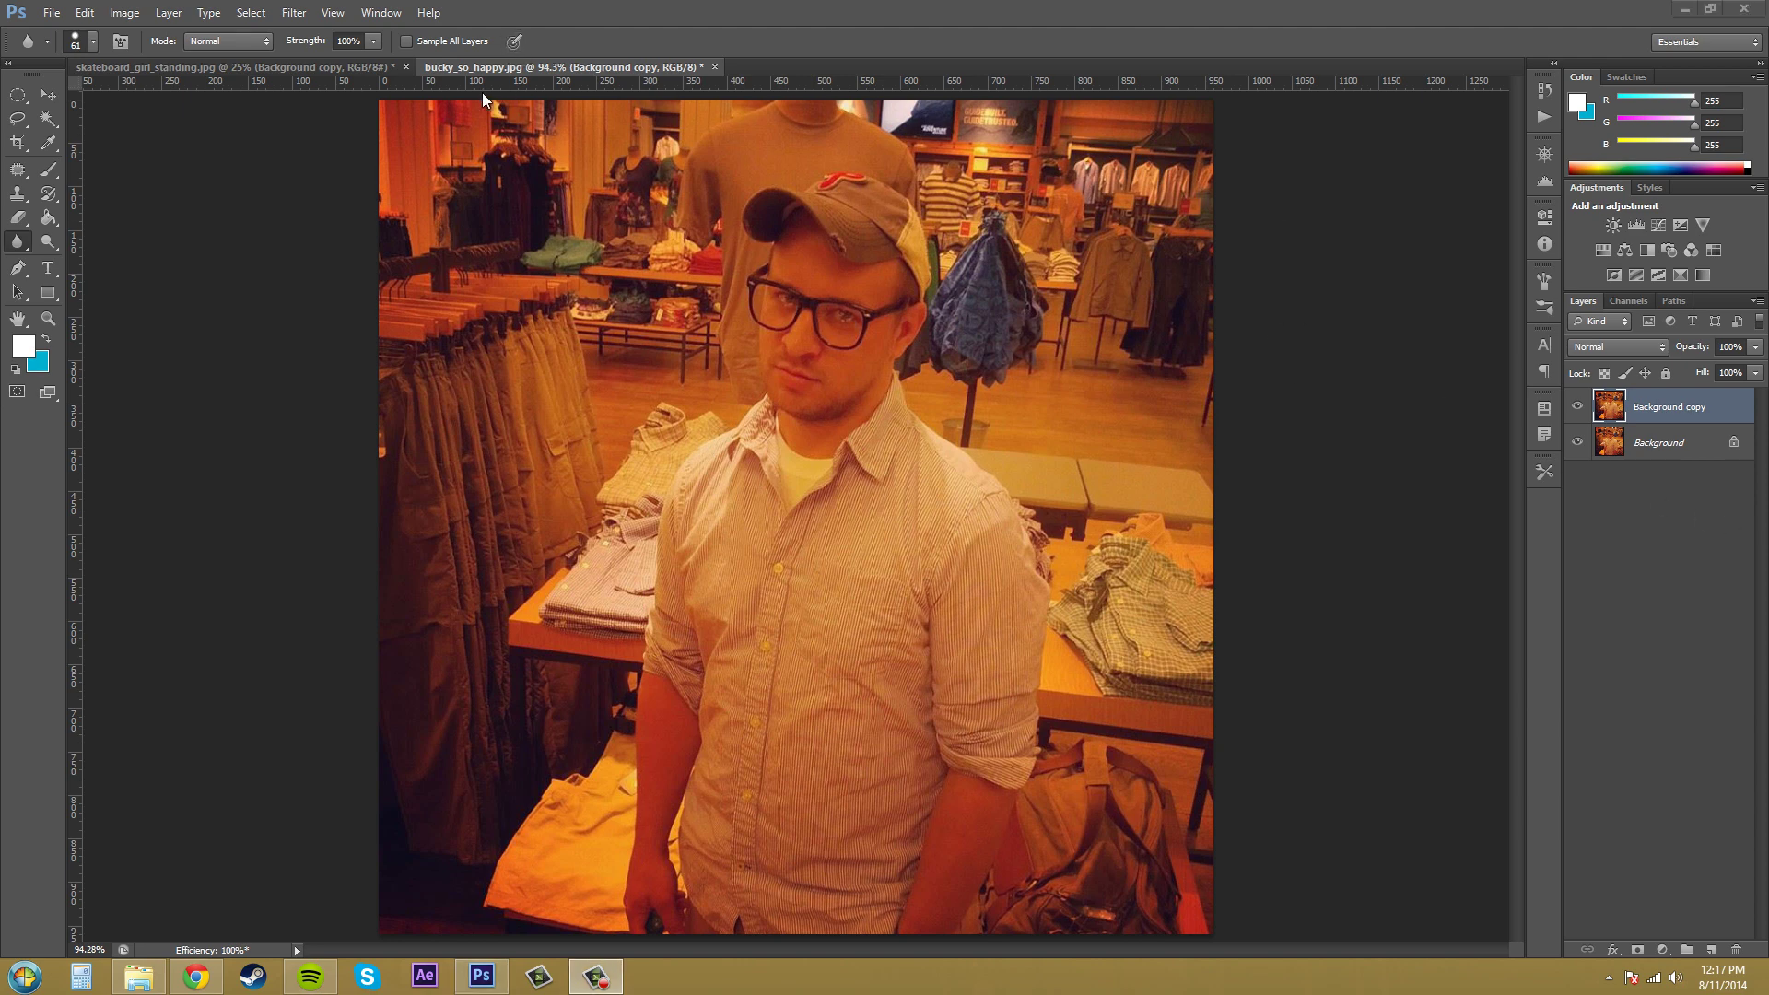
Set the blur mode to Darken, blur over the glasses, then undo those strokes.
left_click(249, 44)
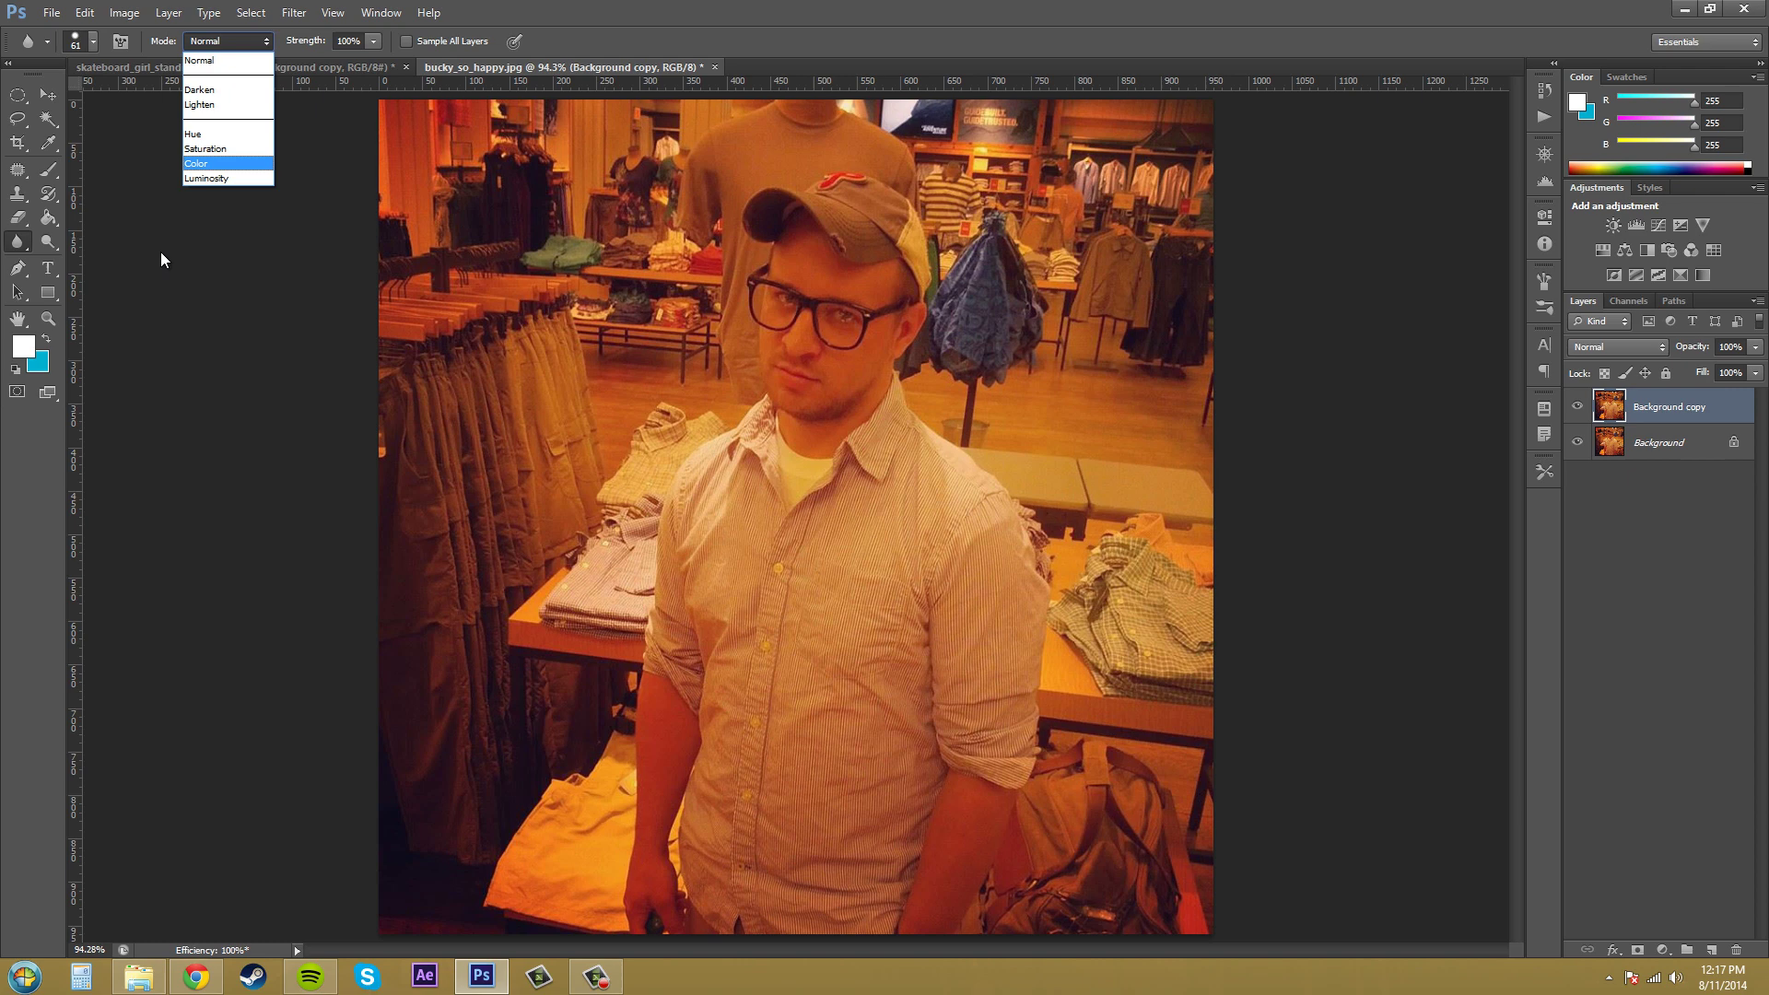
key("Down")
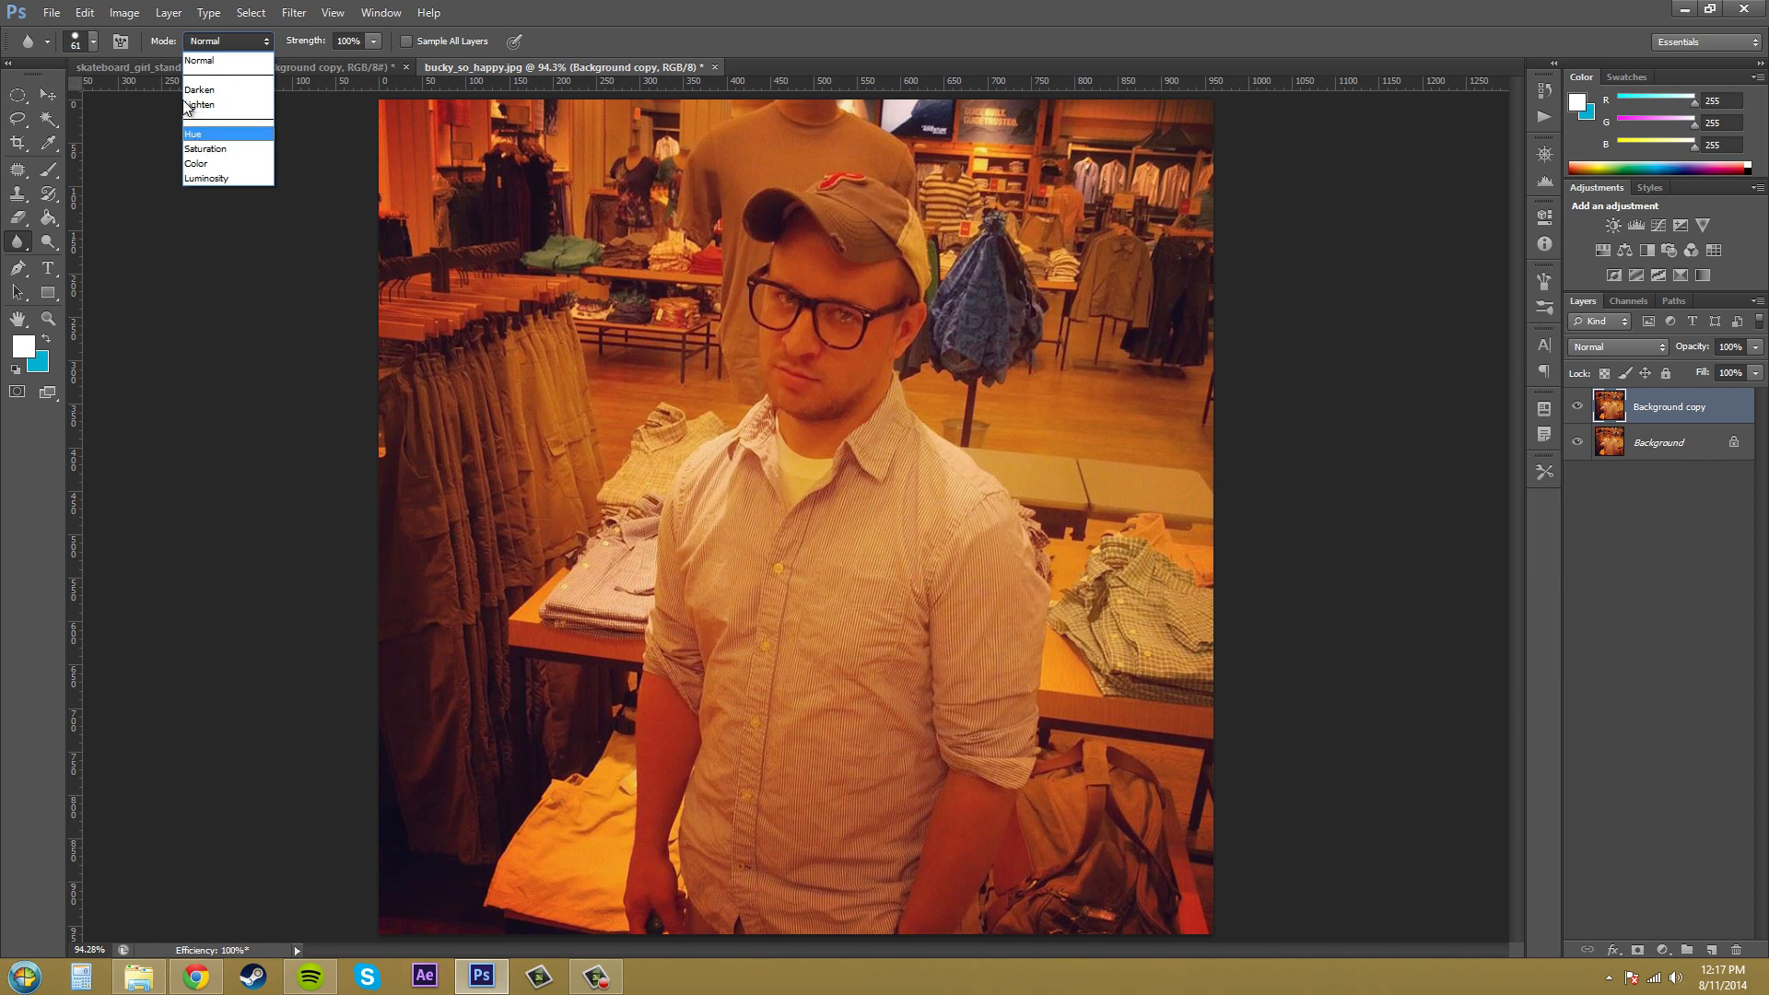
left_click(220, 60)
left_click(223, 44)
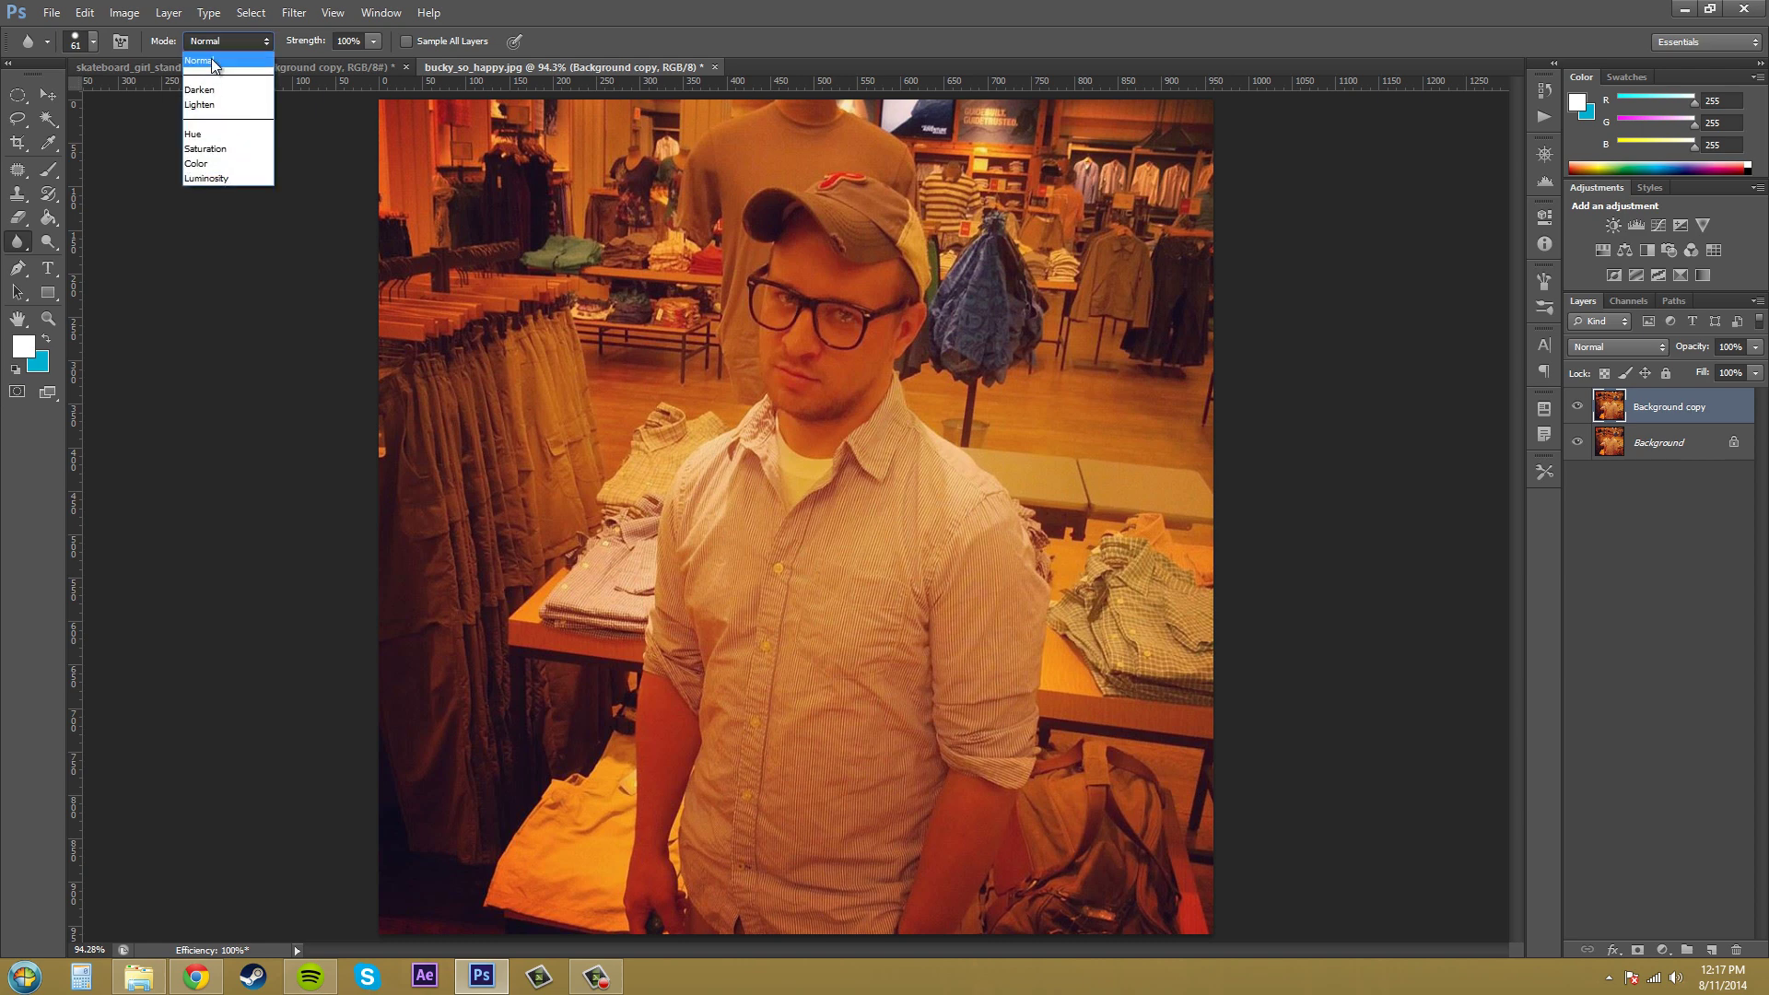
left_click(202, 89)
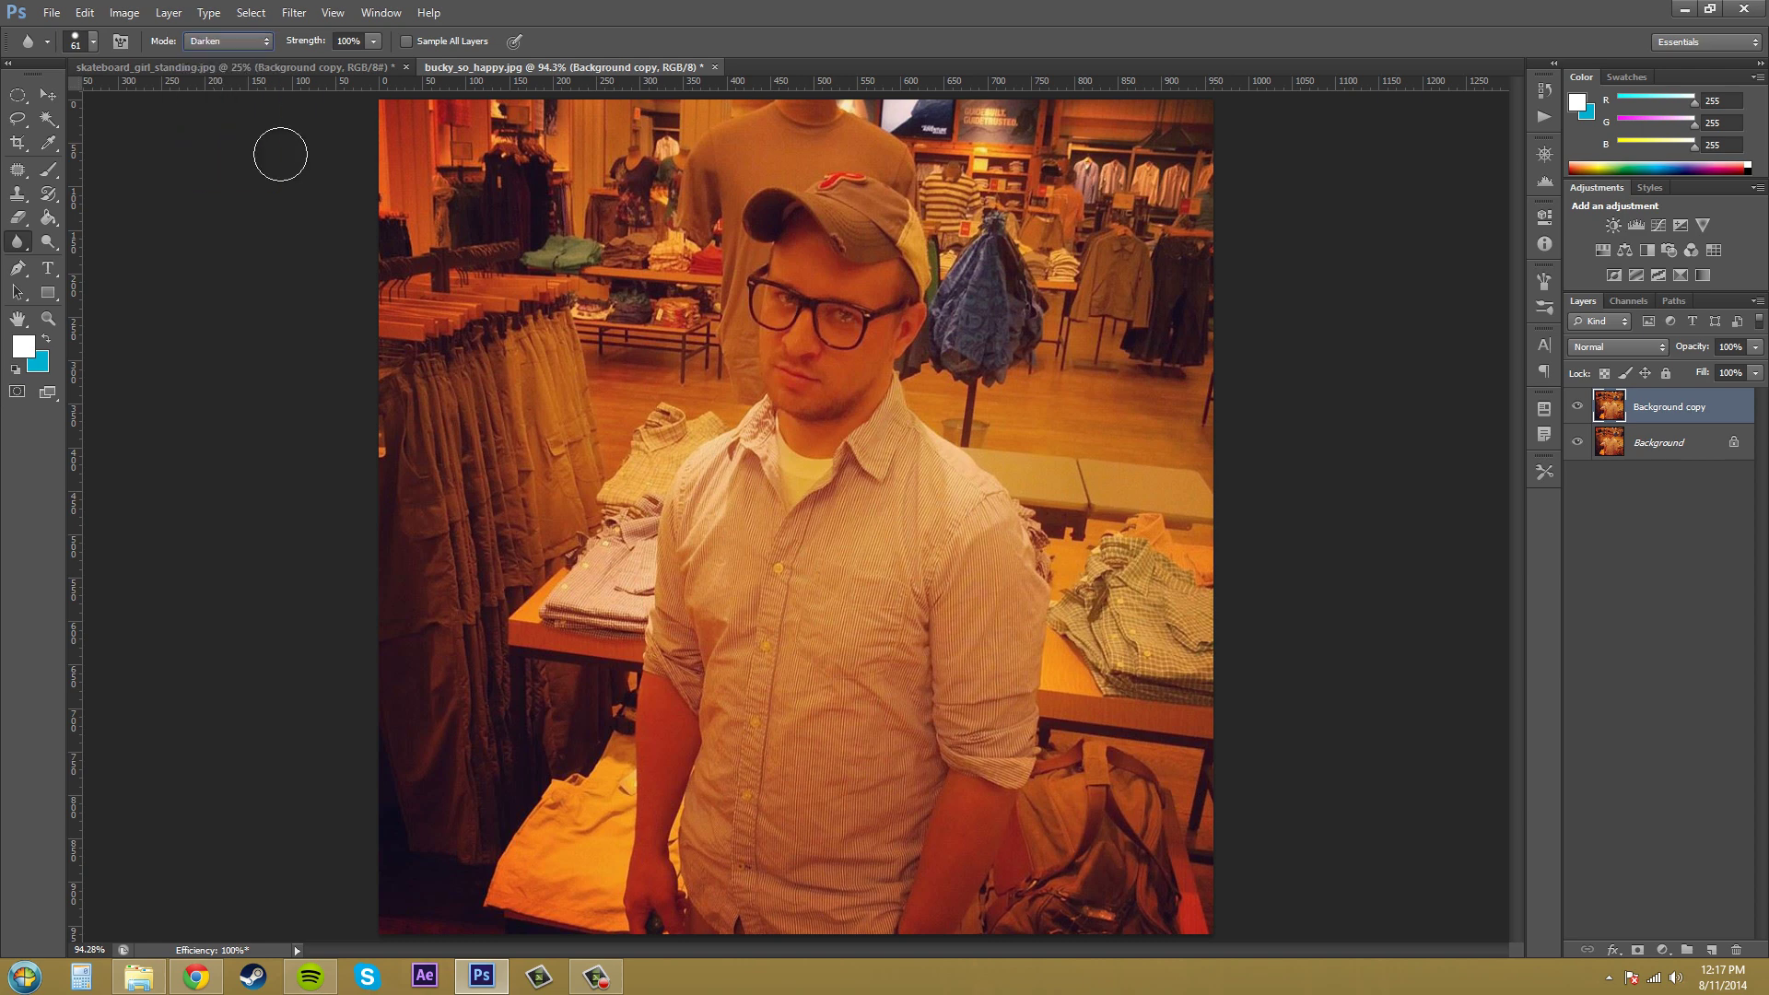
mouse_move(817, 295)
left_mouse_down()
mouse_move(886, 317)
mouse_move(854, 326)
mouse_move(737, 288)
mouse_move(748, 319)
mouse_move(786, 308)
mouse_move(818, 352)
mouse_move(795, 377)
mouse_move(828, 350)
mouse_move(798, 296)
mouse_move(799, 354)
mouse_move(742, 348)
left_mouse_up()
key("ctrl+z")
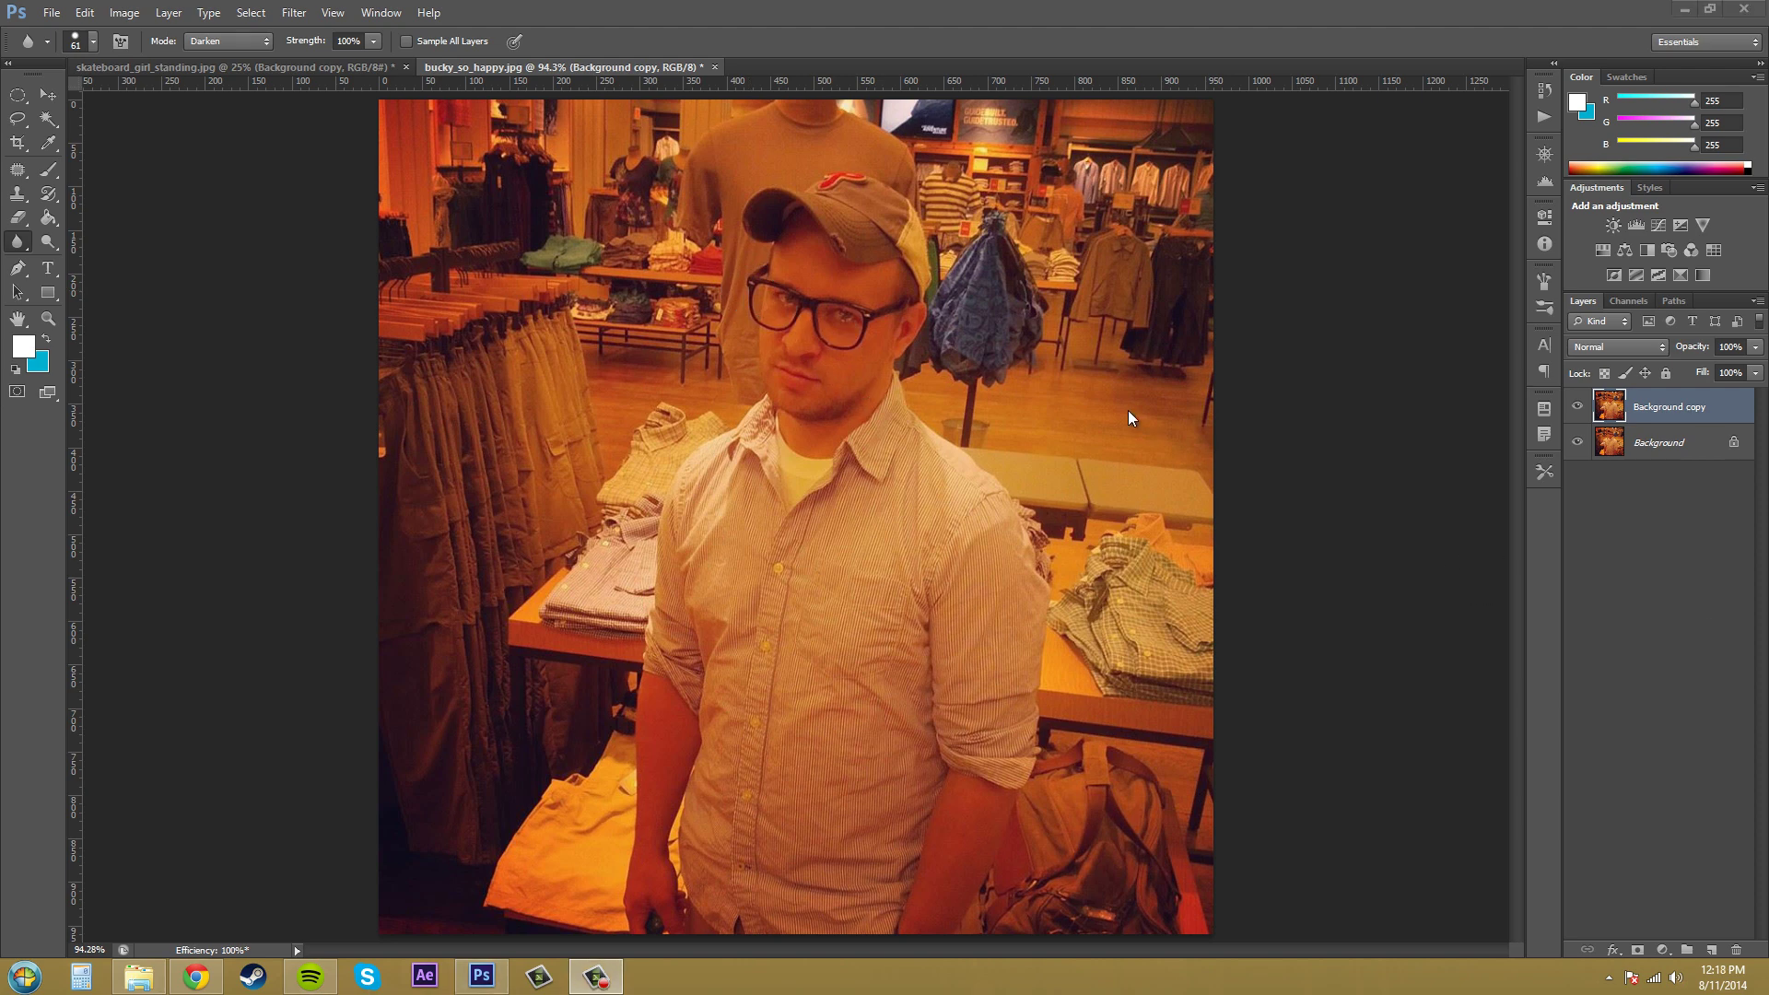
Select the Sharpen tool and set its brush size to 80.
left_click(25, 241)
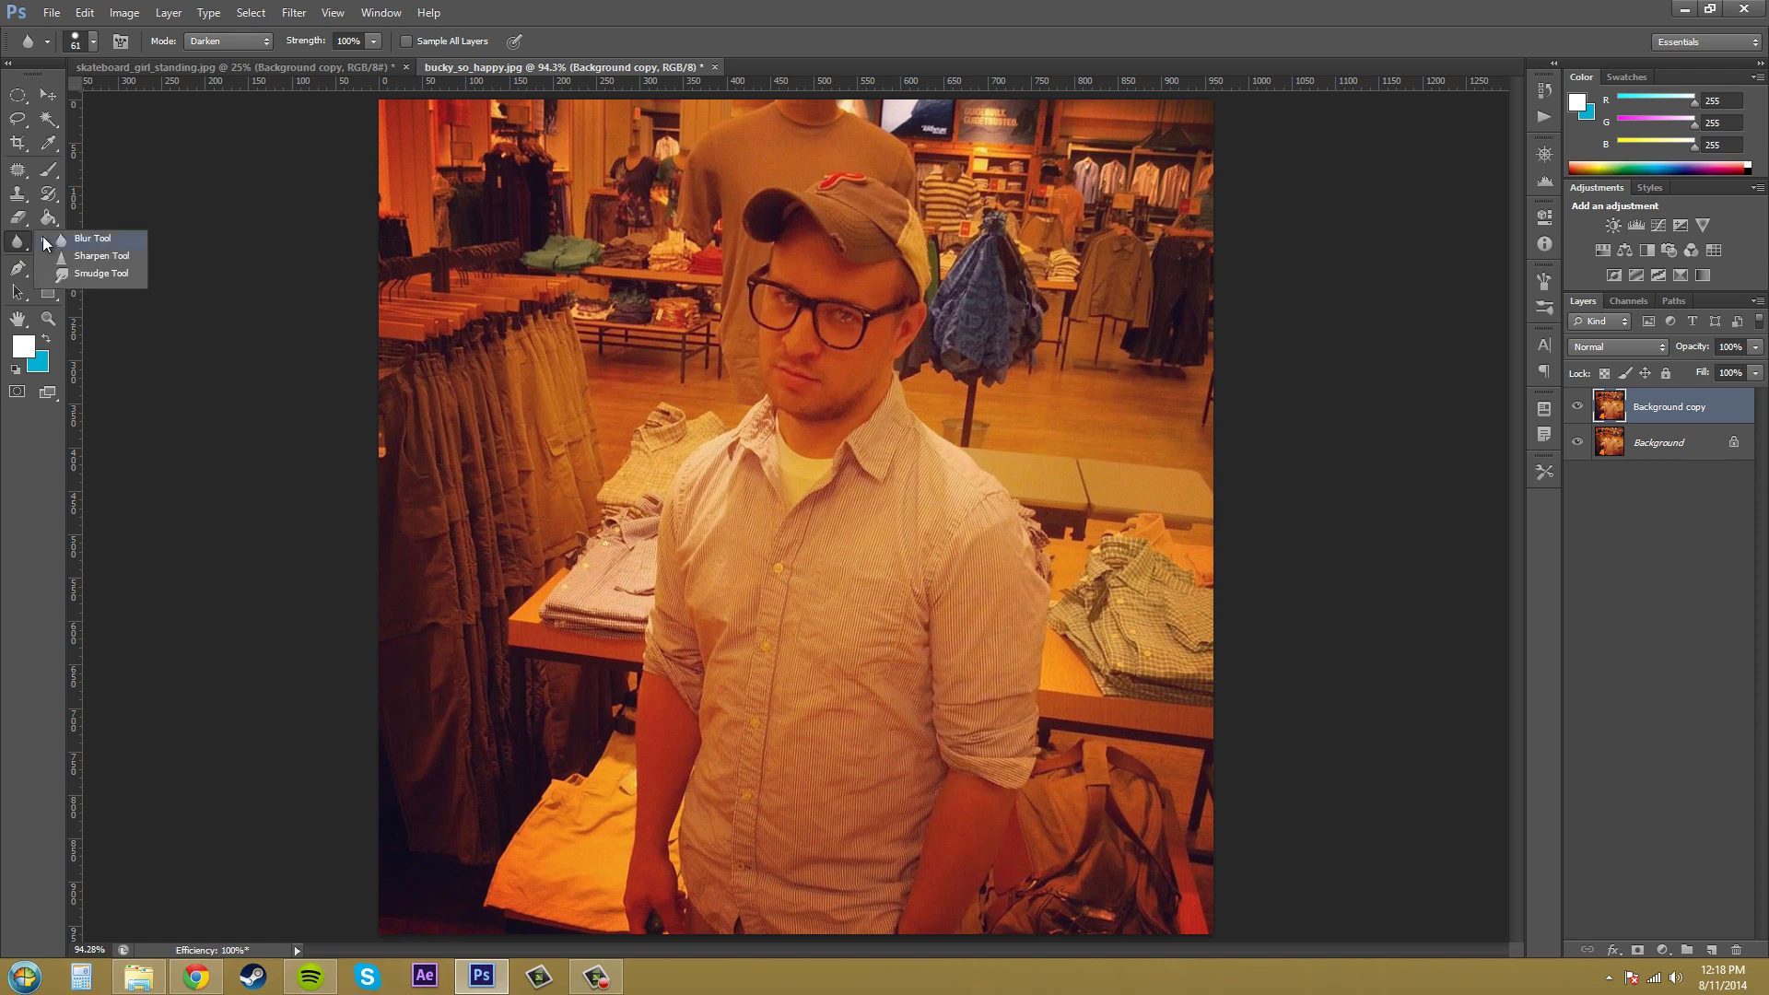
left_click(83, 256)
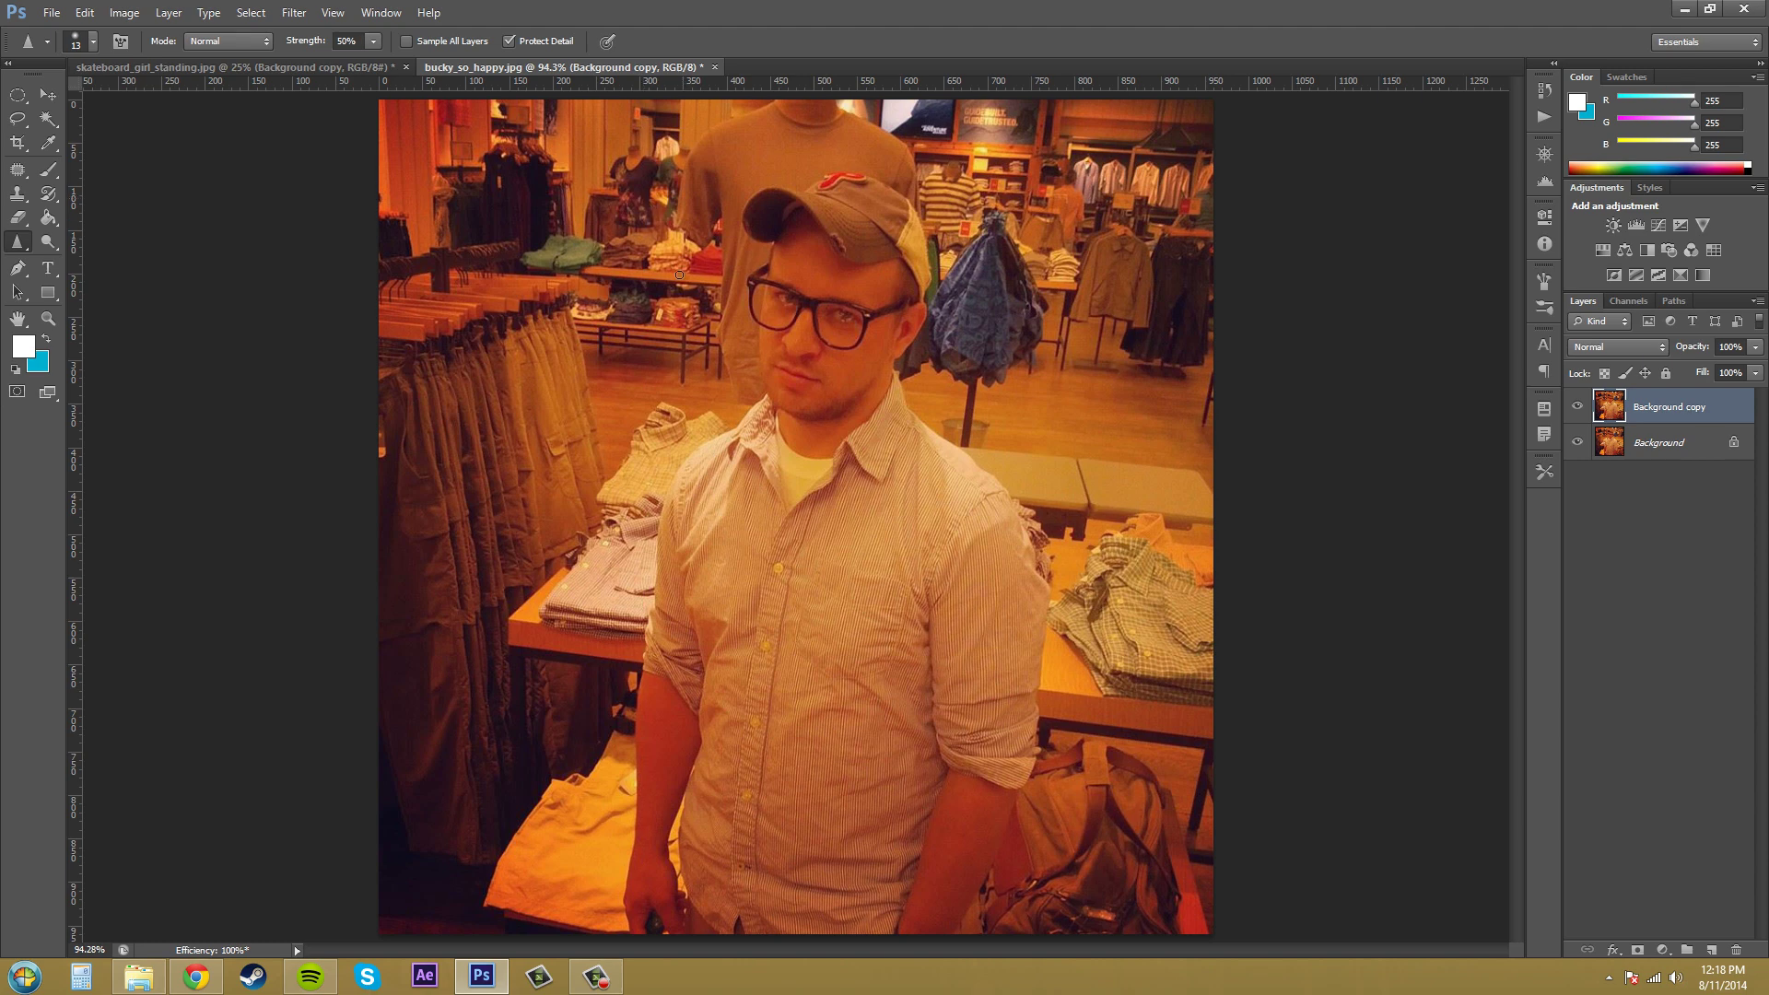
key("bracketright")
key("bracketright")
key("bracketright")
key("bracketright")
key("bracketright")
key("bracketright")
key("bracketright")
key("bracketright")
key("bracketright")
key("bracketleft")
key("bracketleft")
key("bracketleft")
key("bracketleft")
Zoom in on the glasses and sharpen their rims with a 40 px Sharpen brush.
key("z")
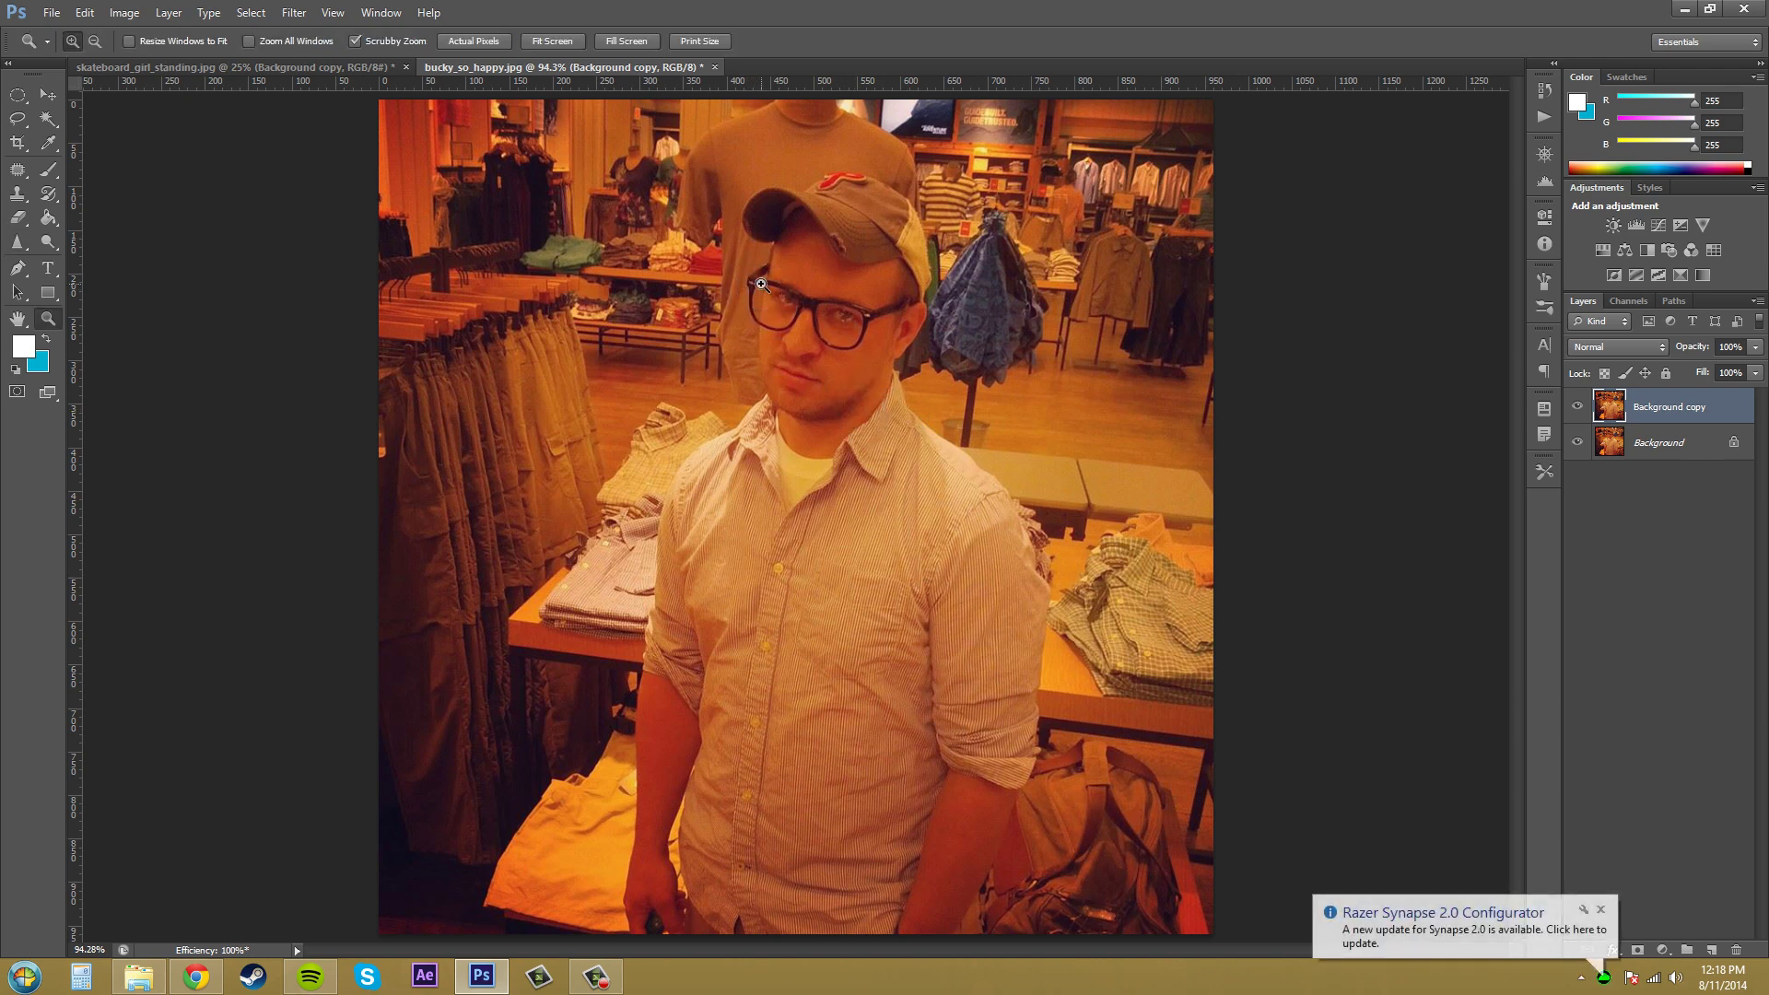
left_click_drag(817, 318, 876, 315)
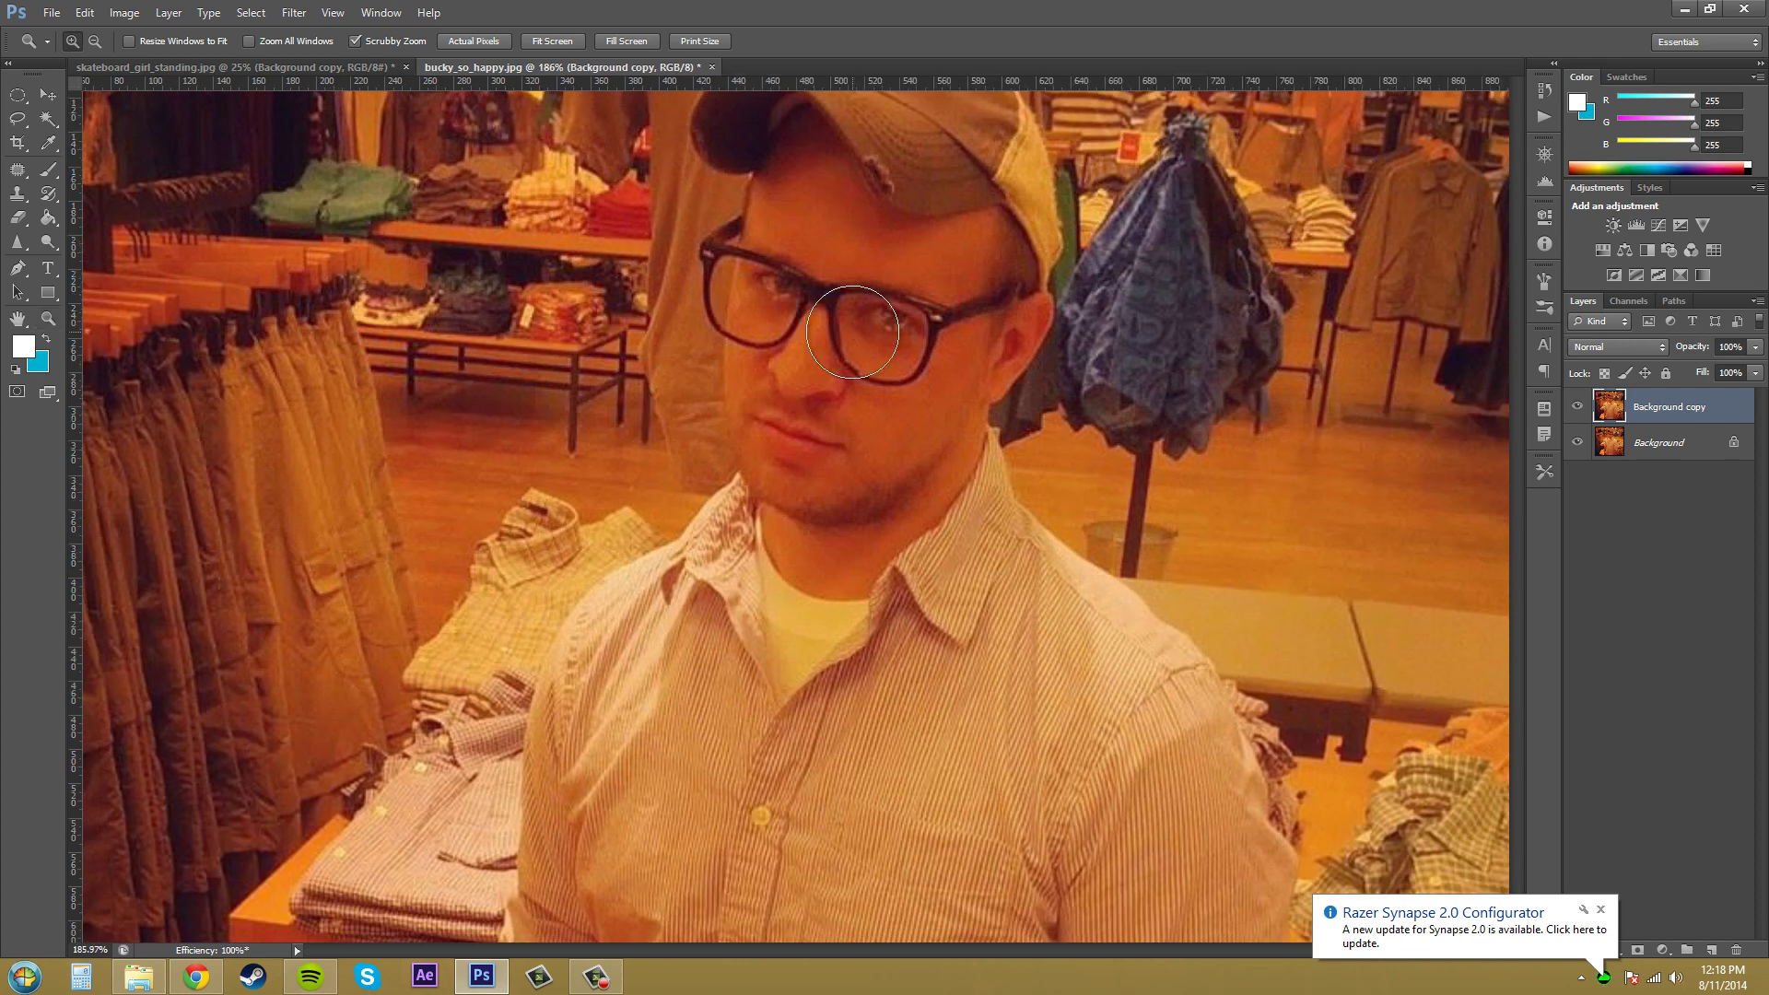
key("r")
key("bracketleft")
key("bracketleft")
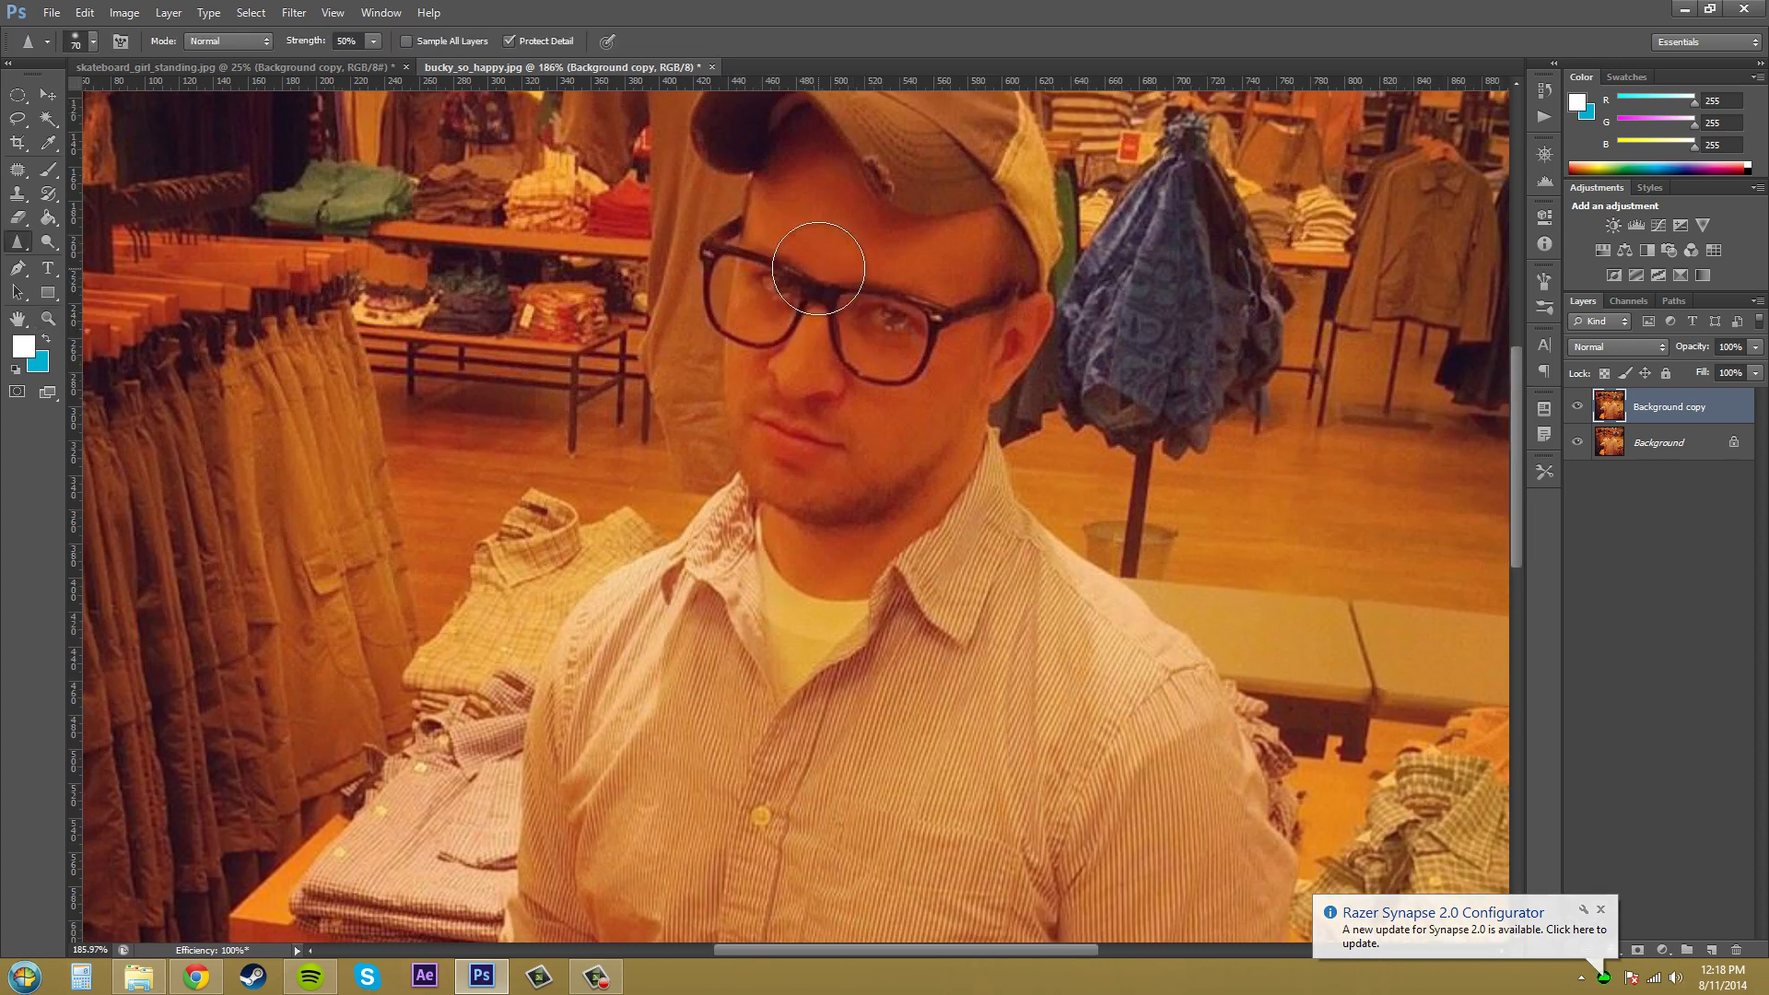
key("bracketleft")
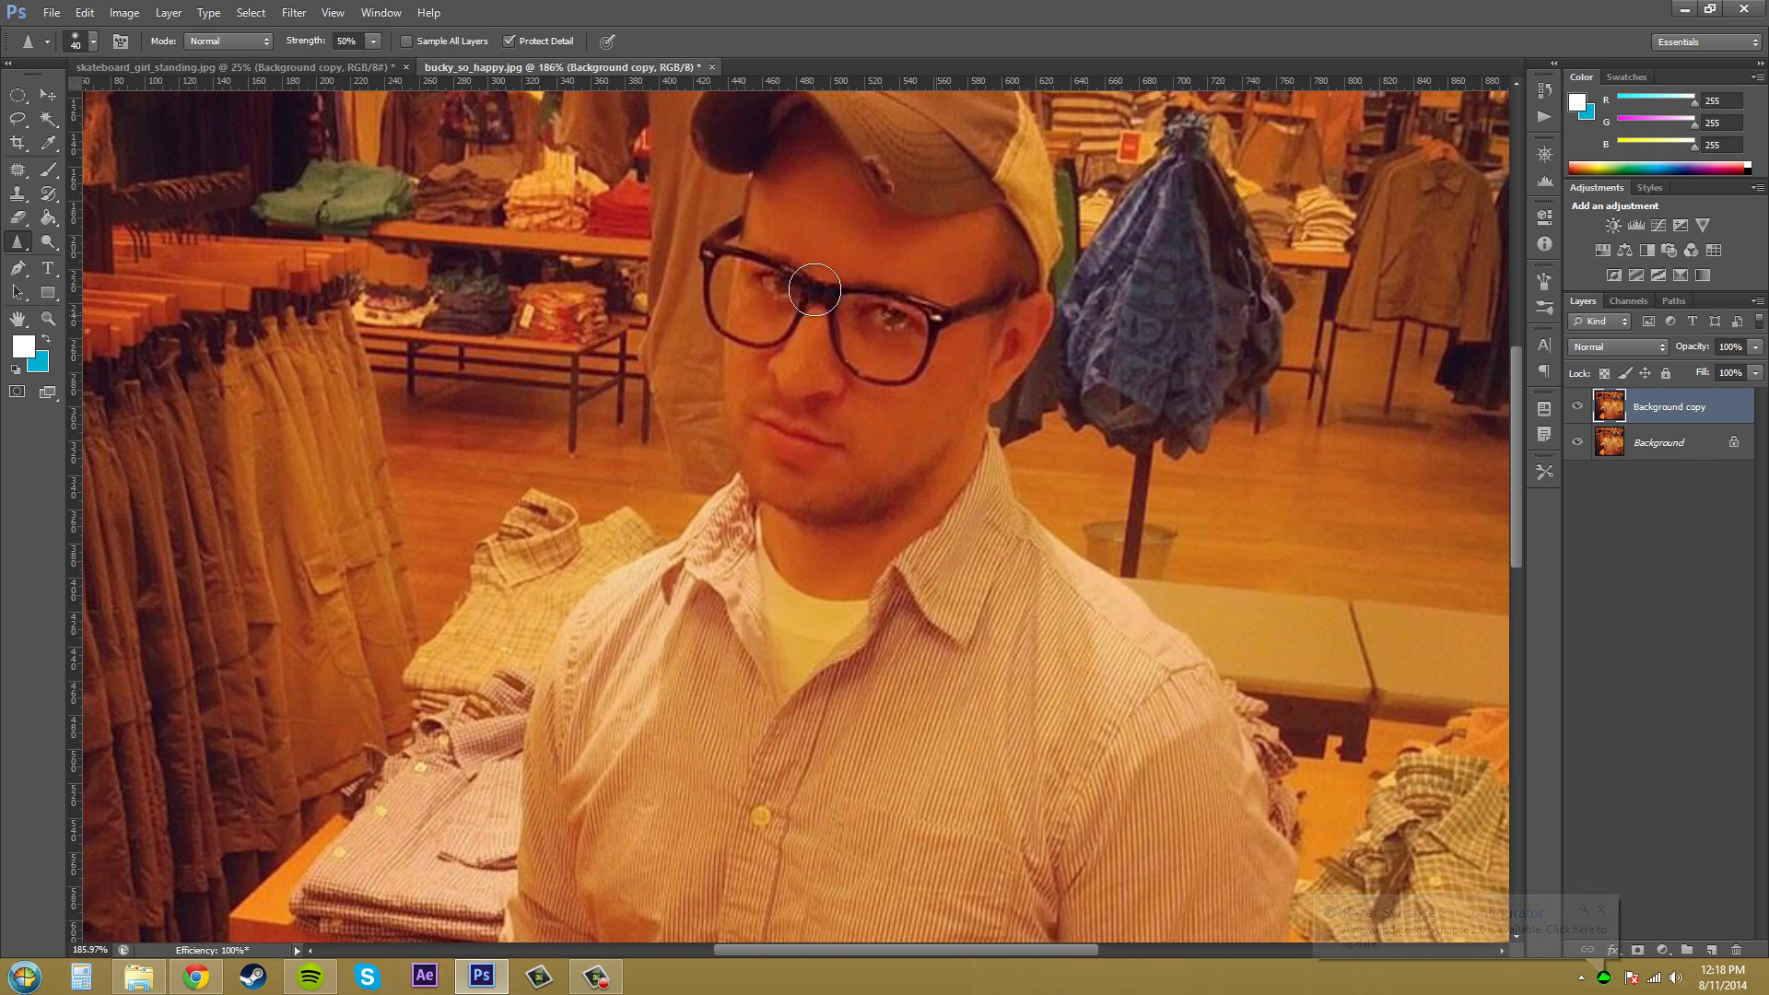
mouse_move(878, 298)
left_mouse_down()
mouse_move(973, 315)
mouse_move(997, 292)
mouse_move(928, 330)
mouse_move(1062, 301)
mouse_move(949, 306)
mouse_move(923, 372)
mouse_move(894, 391)
mouse_move(839, 352)
mouse_move(833, 305)
mouse_move(895, 369)
mouse_move(970, 319)
mouse_move(914, 384)
mouse_move(880, 376)
mouse_move(832, 291)
mouse_move(838, 359)
mouse_move(818, 299)
mouse_move(770, 338)
mouse_move(704, 333)
mouse_move(684, 311)
mouse_move(694, 262)
mouse_move(708, 323)
mouse_move(789, 330)
mouse_move(822, 276)
mouse_move(698, 240)
mouse_move(782, 215)
mouse_move(726, 230)
mouse_move(724, 215)
mouse_move(709, 256)
mouse_move(709, 307)
mouse_move(748, 339)
mouse_move(820, 333)
mouse_move(835, 304)
mouse_move(812, 291)
mouse_move(877, 287)
mouse_move(958, 339)
mouse_move(935, 313)
mouse_move(1027, 338)
left_mouse_up()
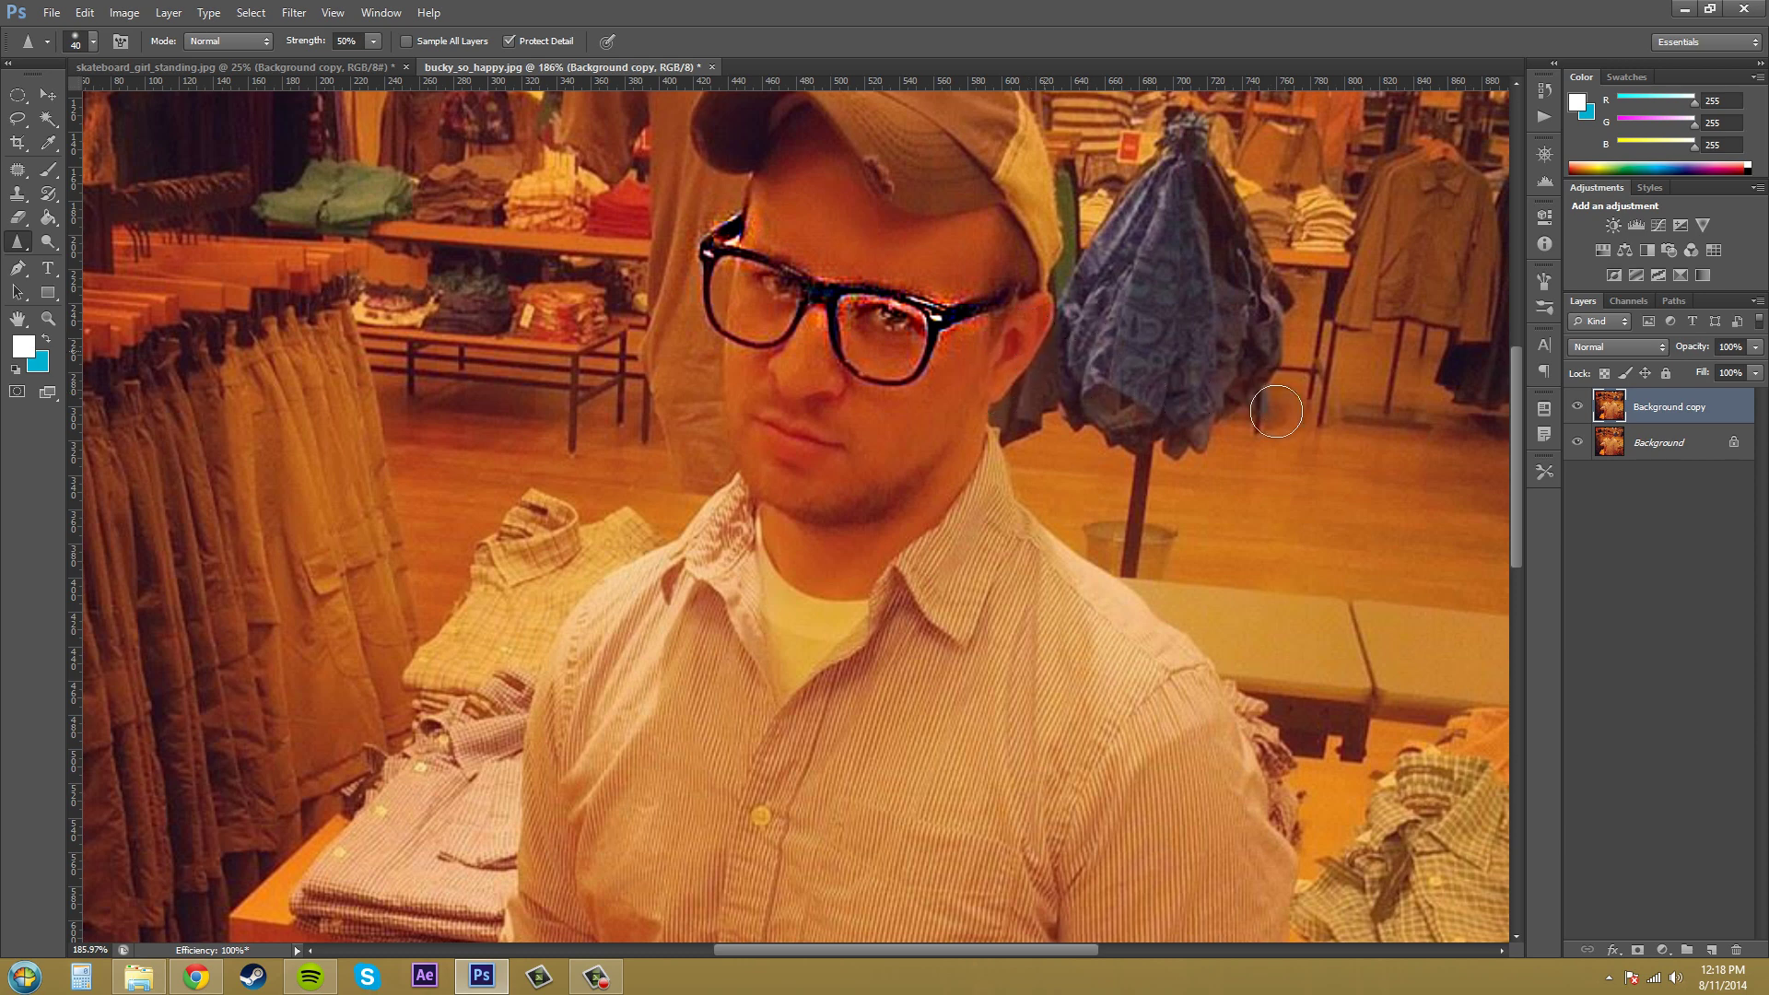
Toggle the Background copy layer's visibility to compare the sharpened glasses with the original.
left_click(1578, 408)
left_click(1578, 408)
left_click(1577, 408)
left_click(1578, 408)
left_click(1577, 408)
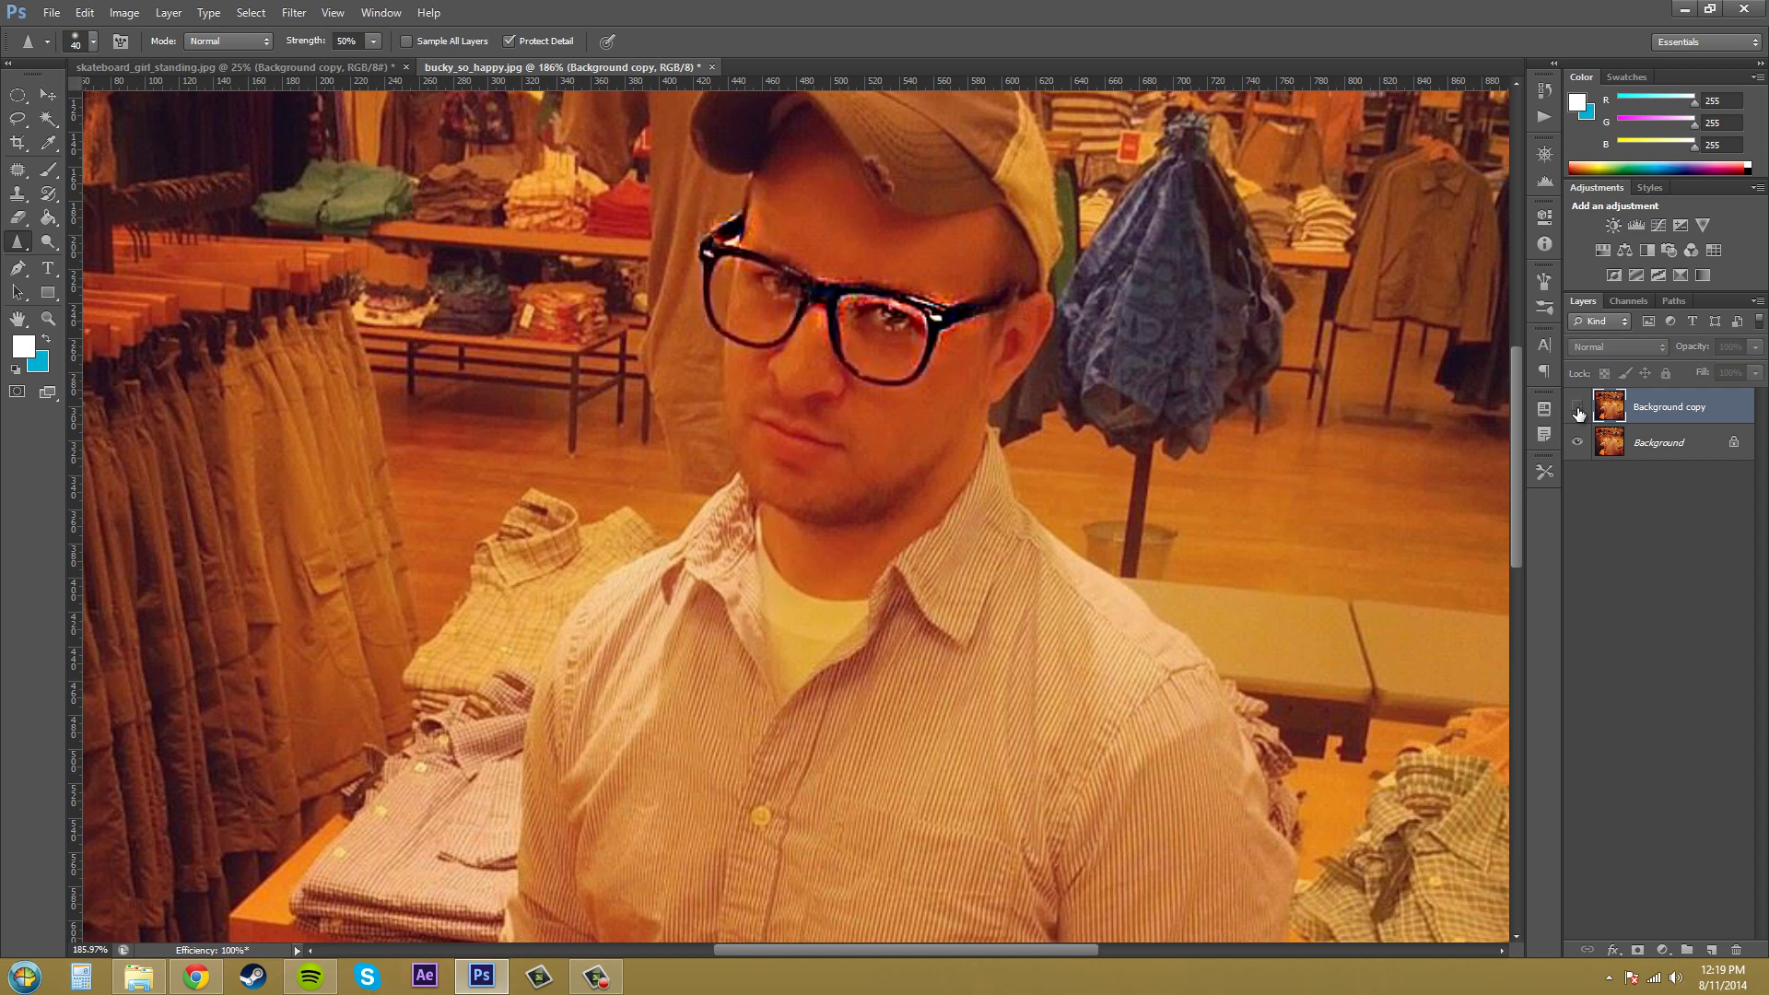
left_click(1578, 408)
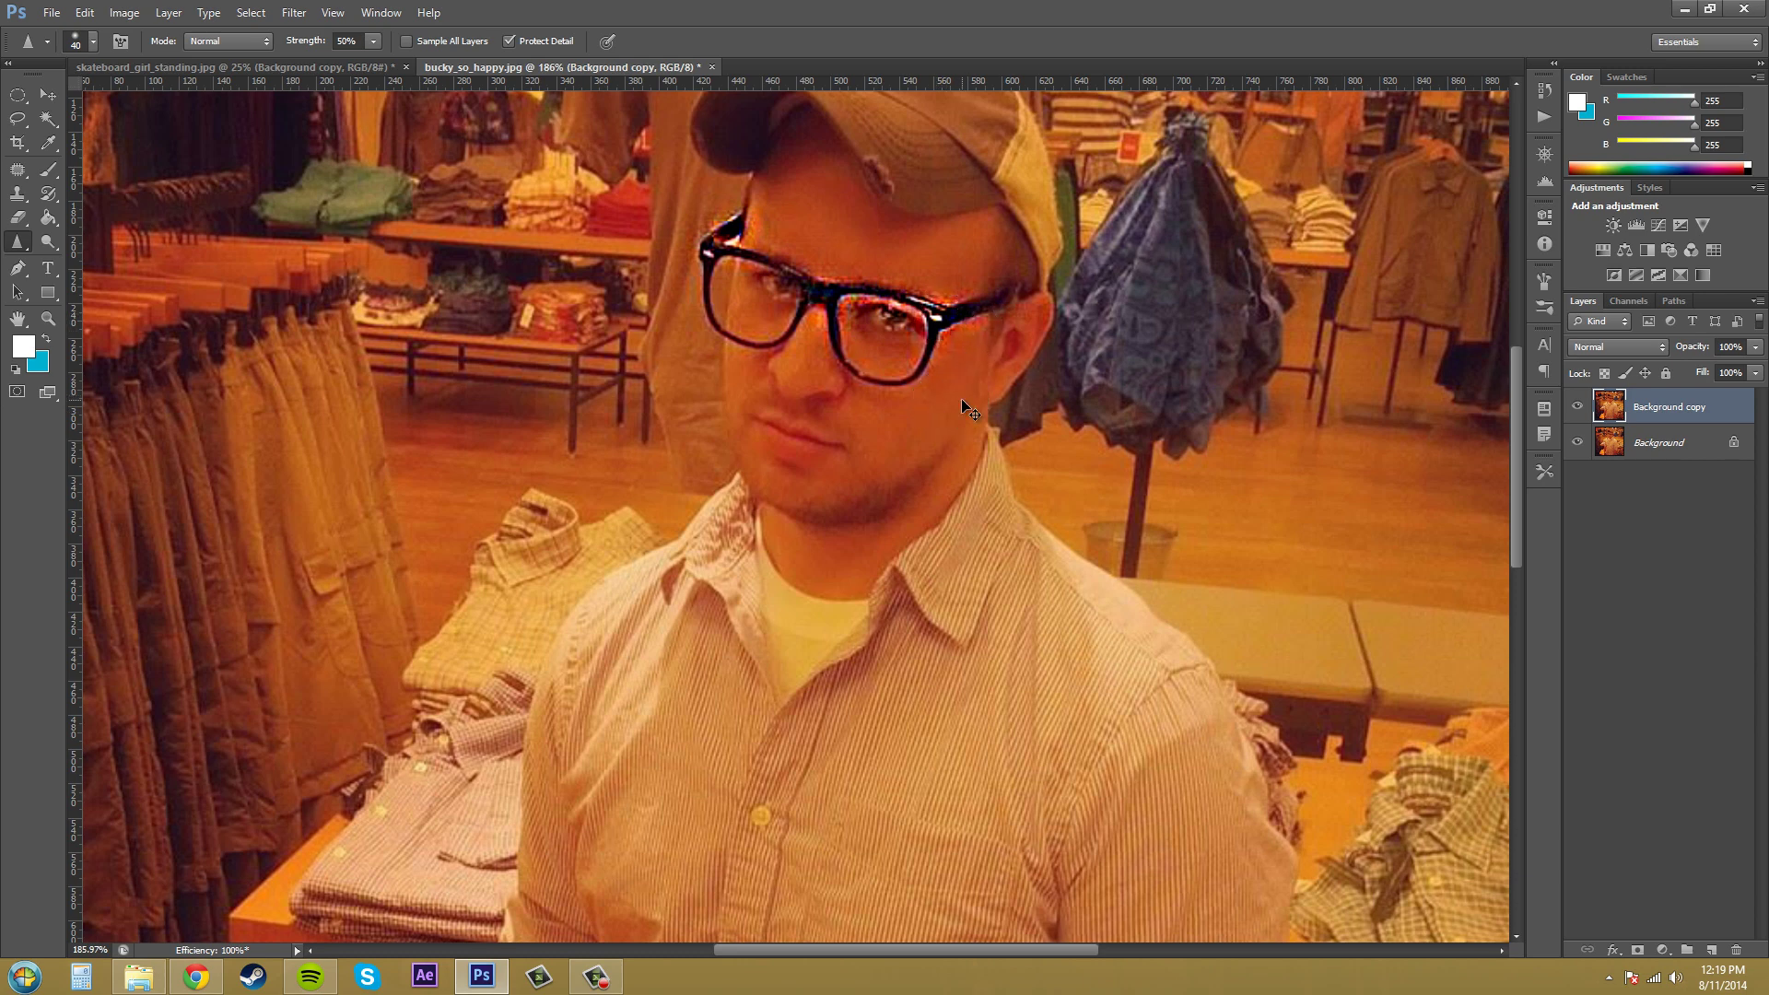
Undo the heavy sharpening, lightly re-sharpen the left lens rim, and toggle the layer to compare.
key("ctrl+z")
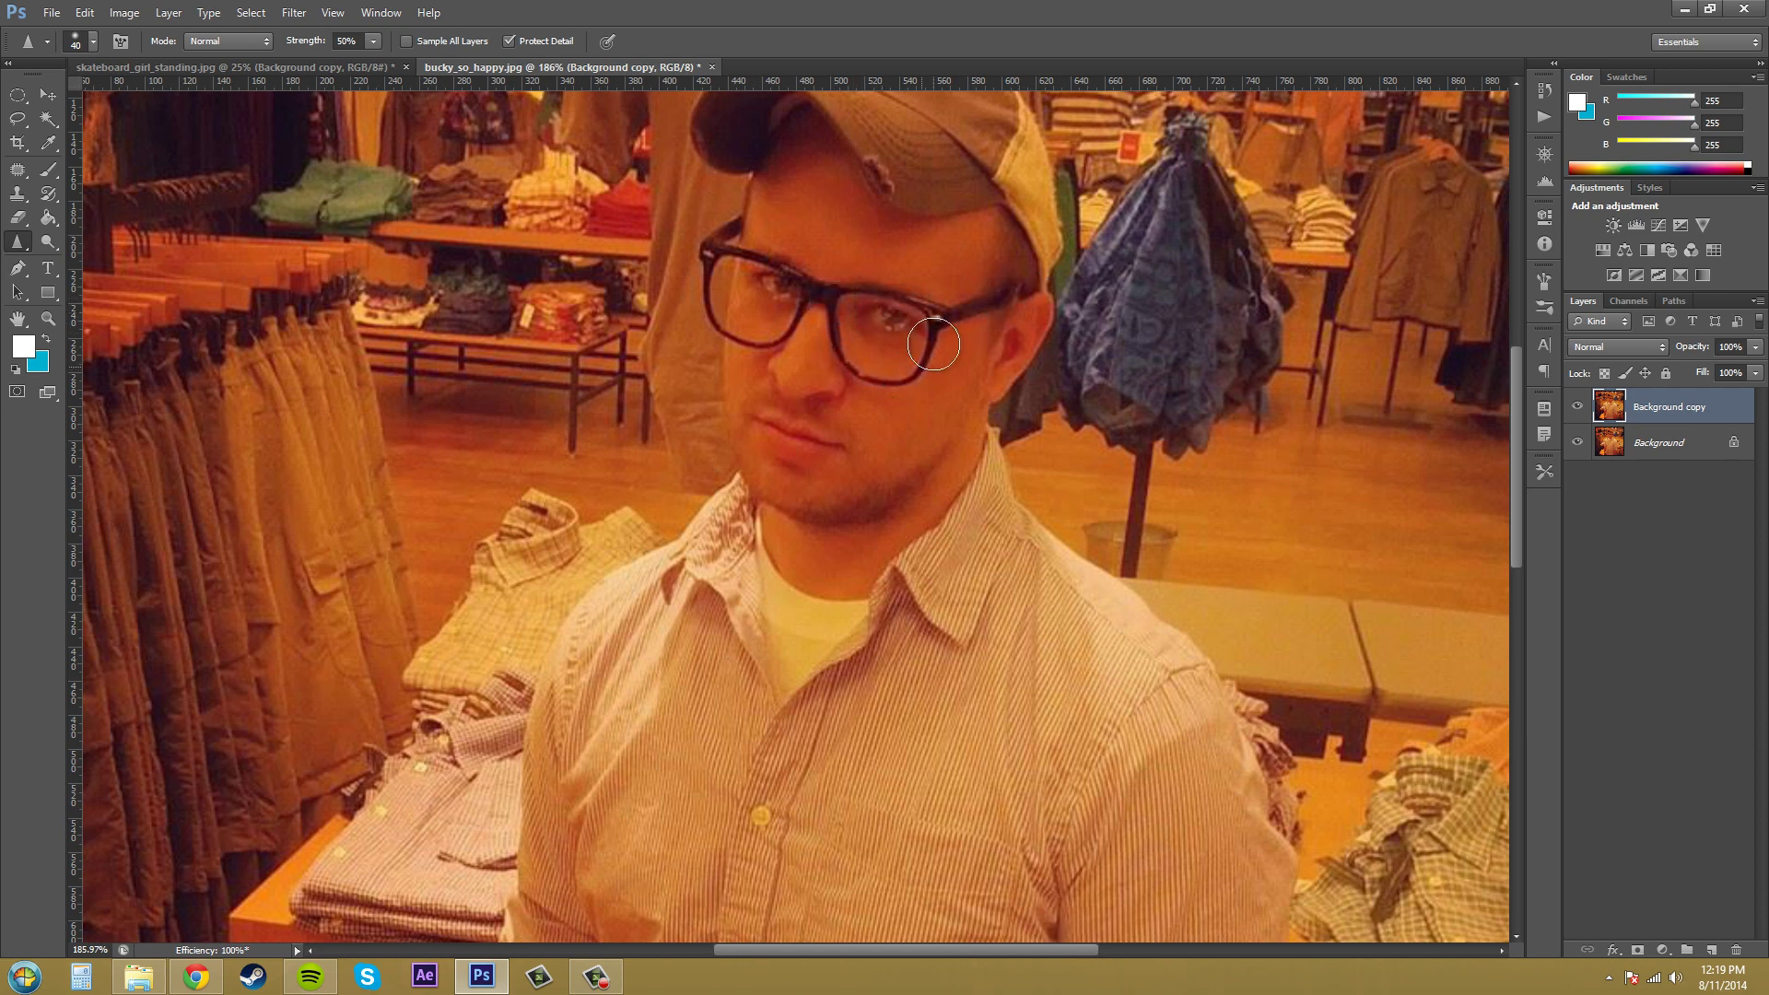
mouse_move(728, 253)
left_mouse_down()
mouse_move(717, 228)
mouse_move(710, 287)
mouse_move(740, 344)
mouse_move(804, 306)
left_mouse_up()
left_click(1578, 408)
left_click(1577, 407)
left_click(1577, 407)
left_click(1578, 408)
left_click(1578, 409)
Select the Smudge tool, turn off Finger Painting, size 25, and smear the mouth toward the cheek.
left_click(27, 243)
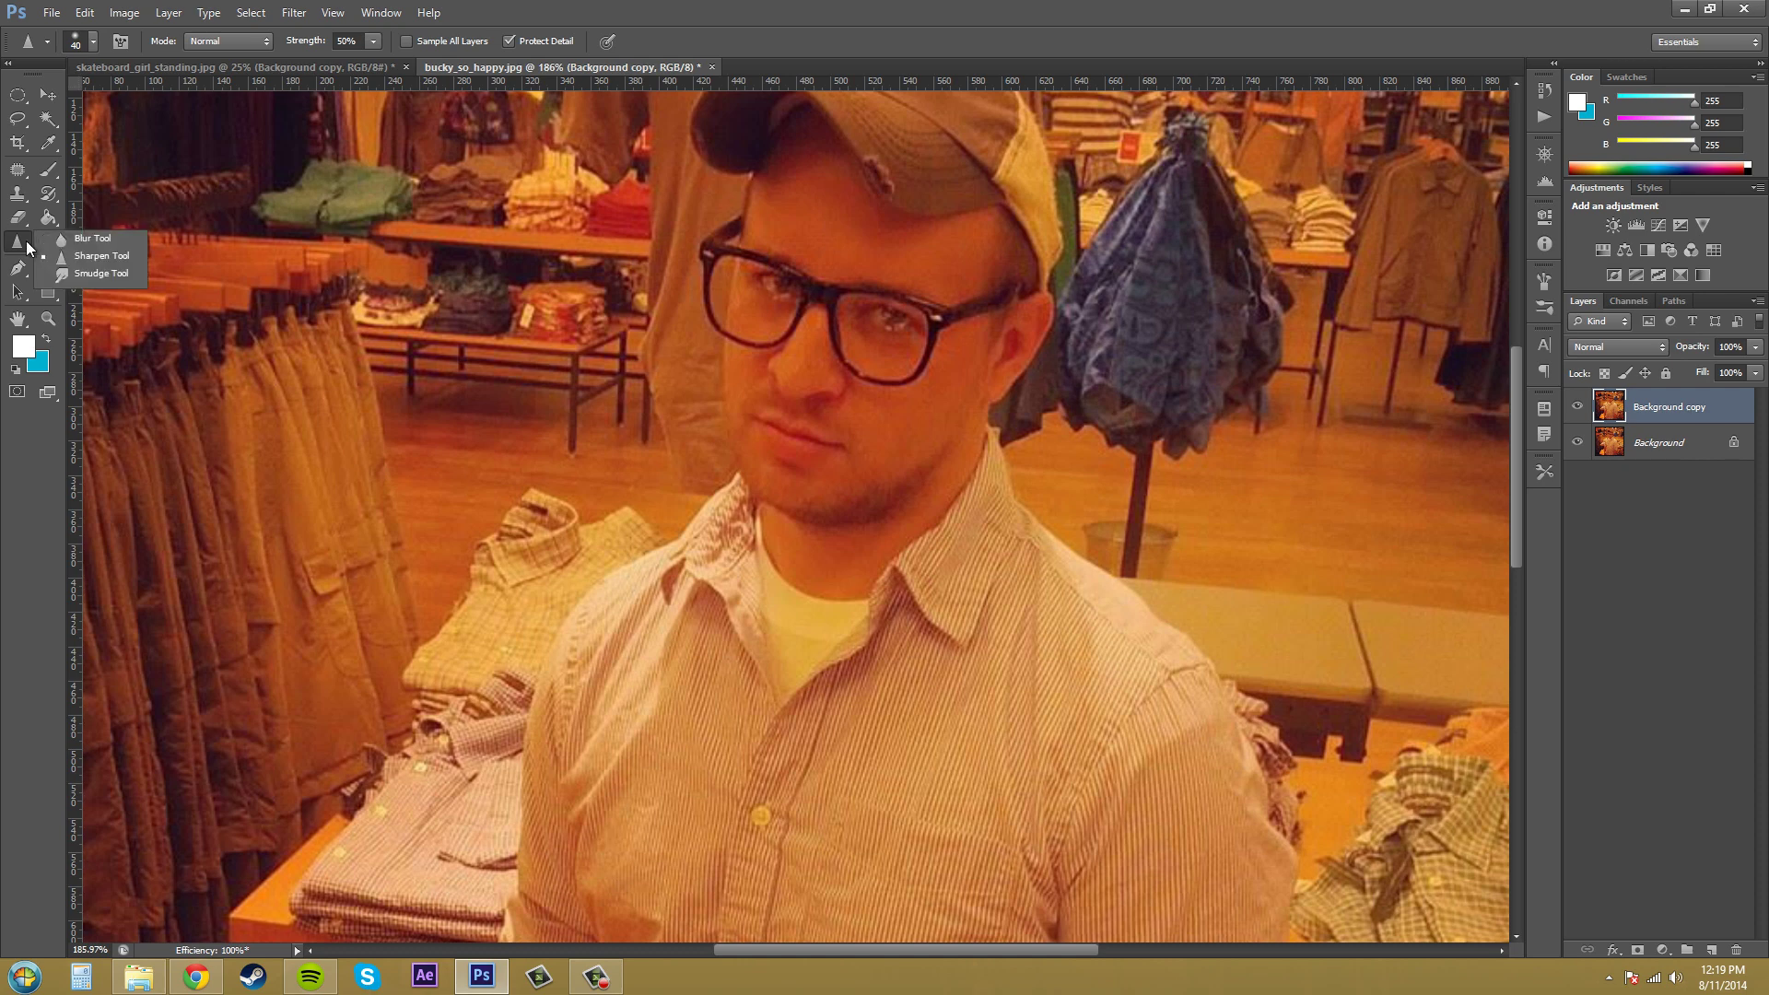
left_click(59, 271)
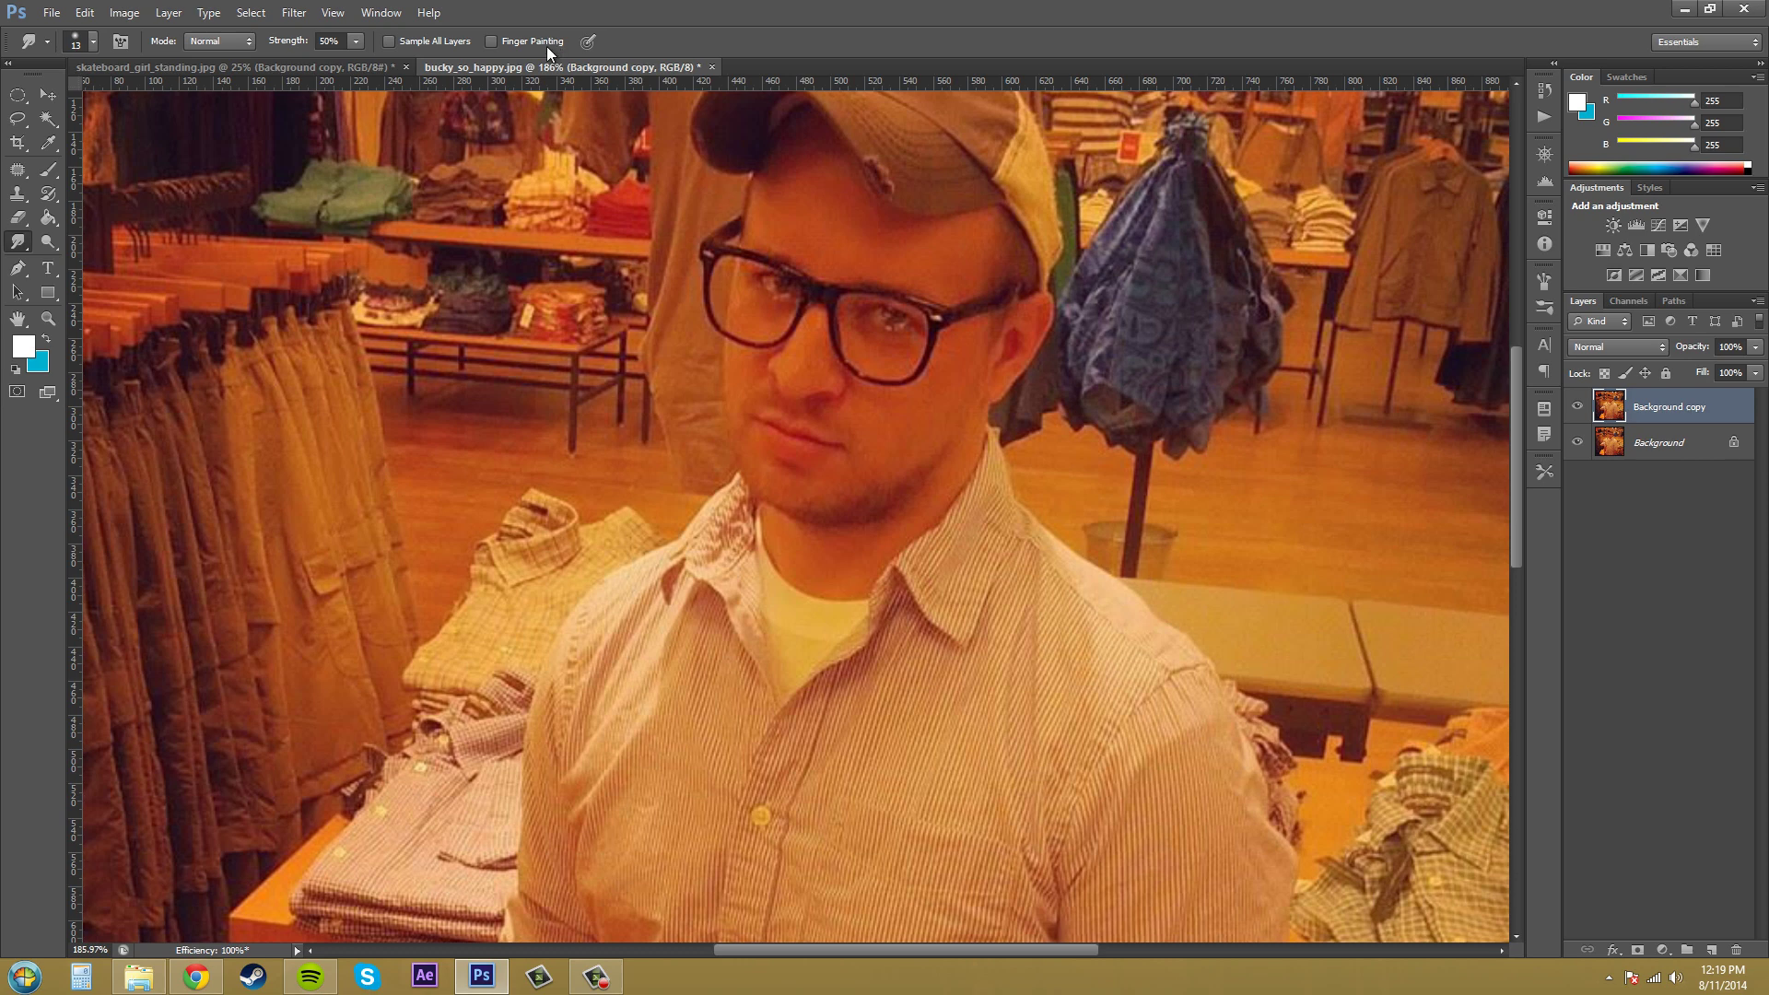
left_click(493, 41)
key("bracketright")
mouse_move(930, 446)
left_mouse_down()
mouse_move(786, 448)
mouse_move(921, 442)
mouse_move(784, 439)
mouse_move(697, 384)
left_mouse_up()
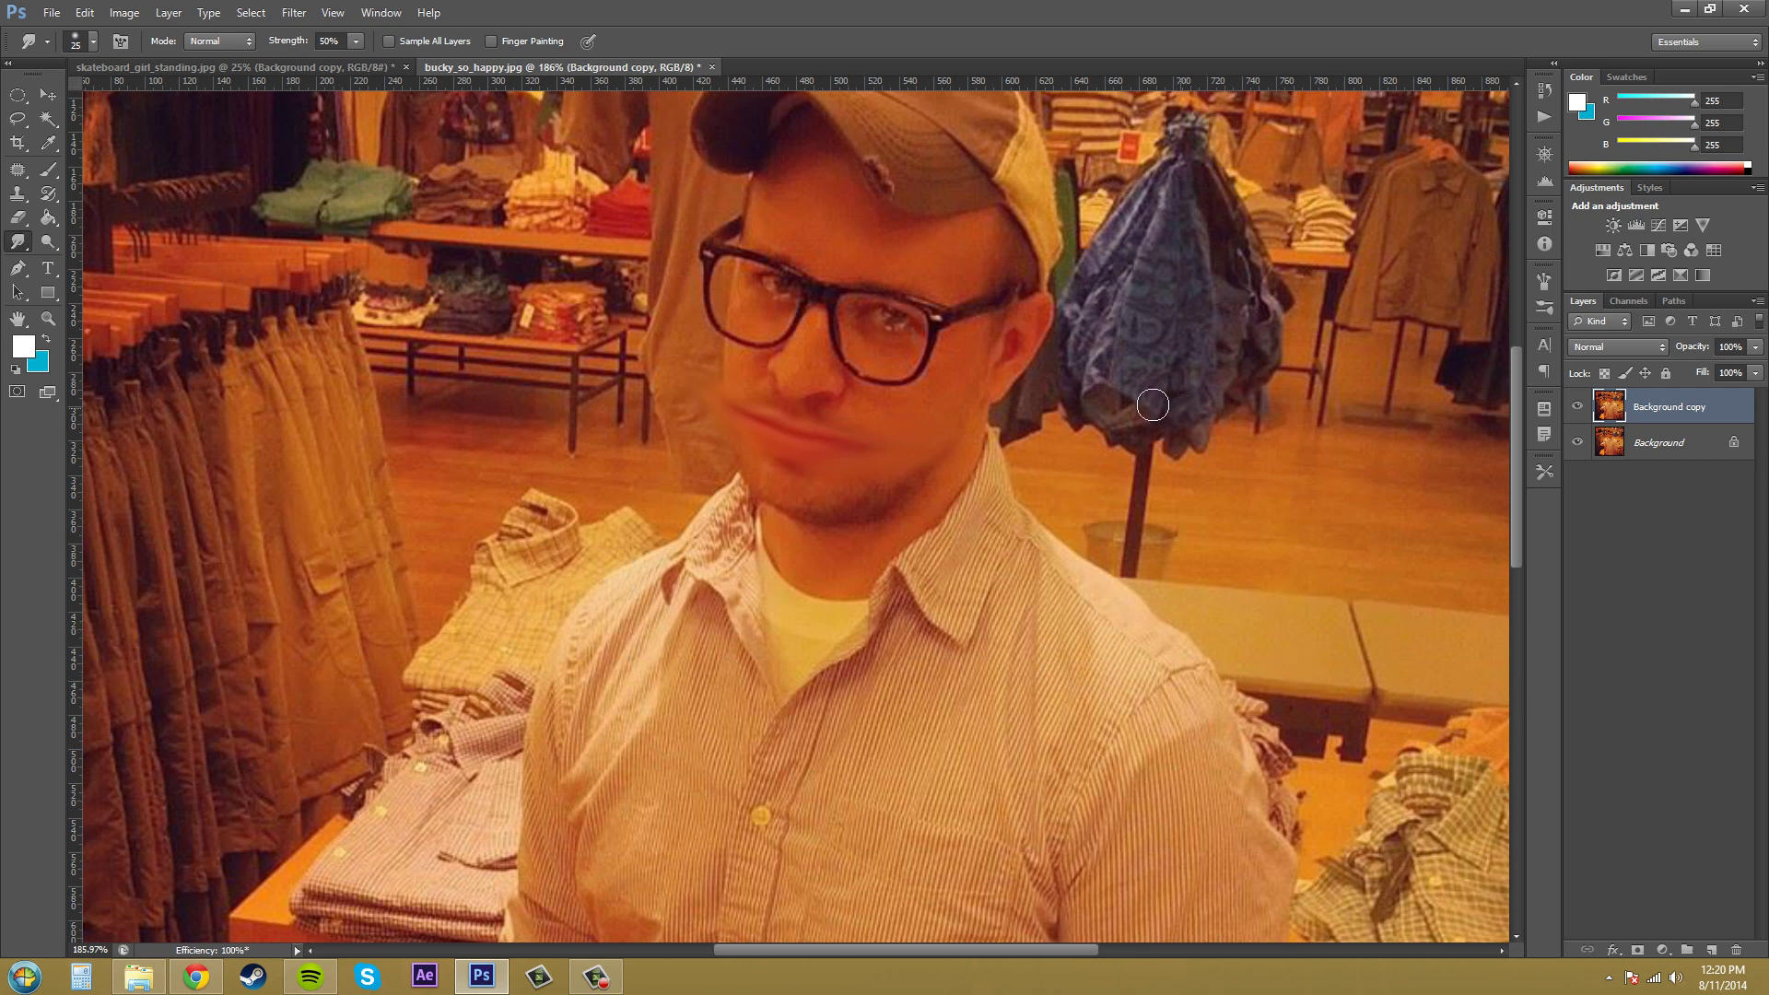
Undo the mouth smudge and finger-paint a white streak from the mouth toward the cheek.
key("ctrl+z")
key("ctrl+alt+z")
key("ctrl+alt+z")
key("ctrl+alt+z")
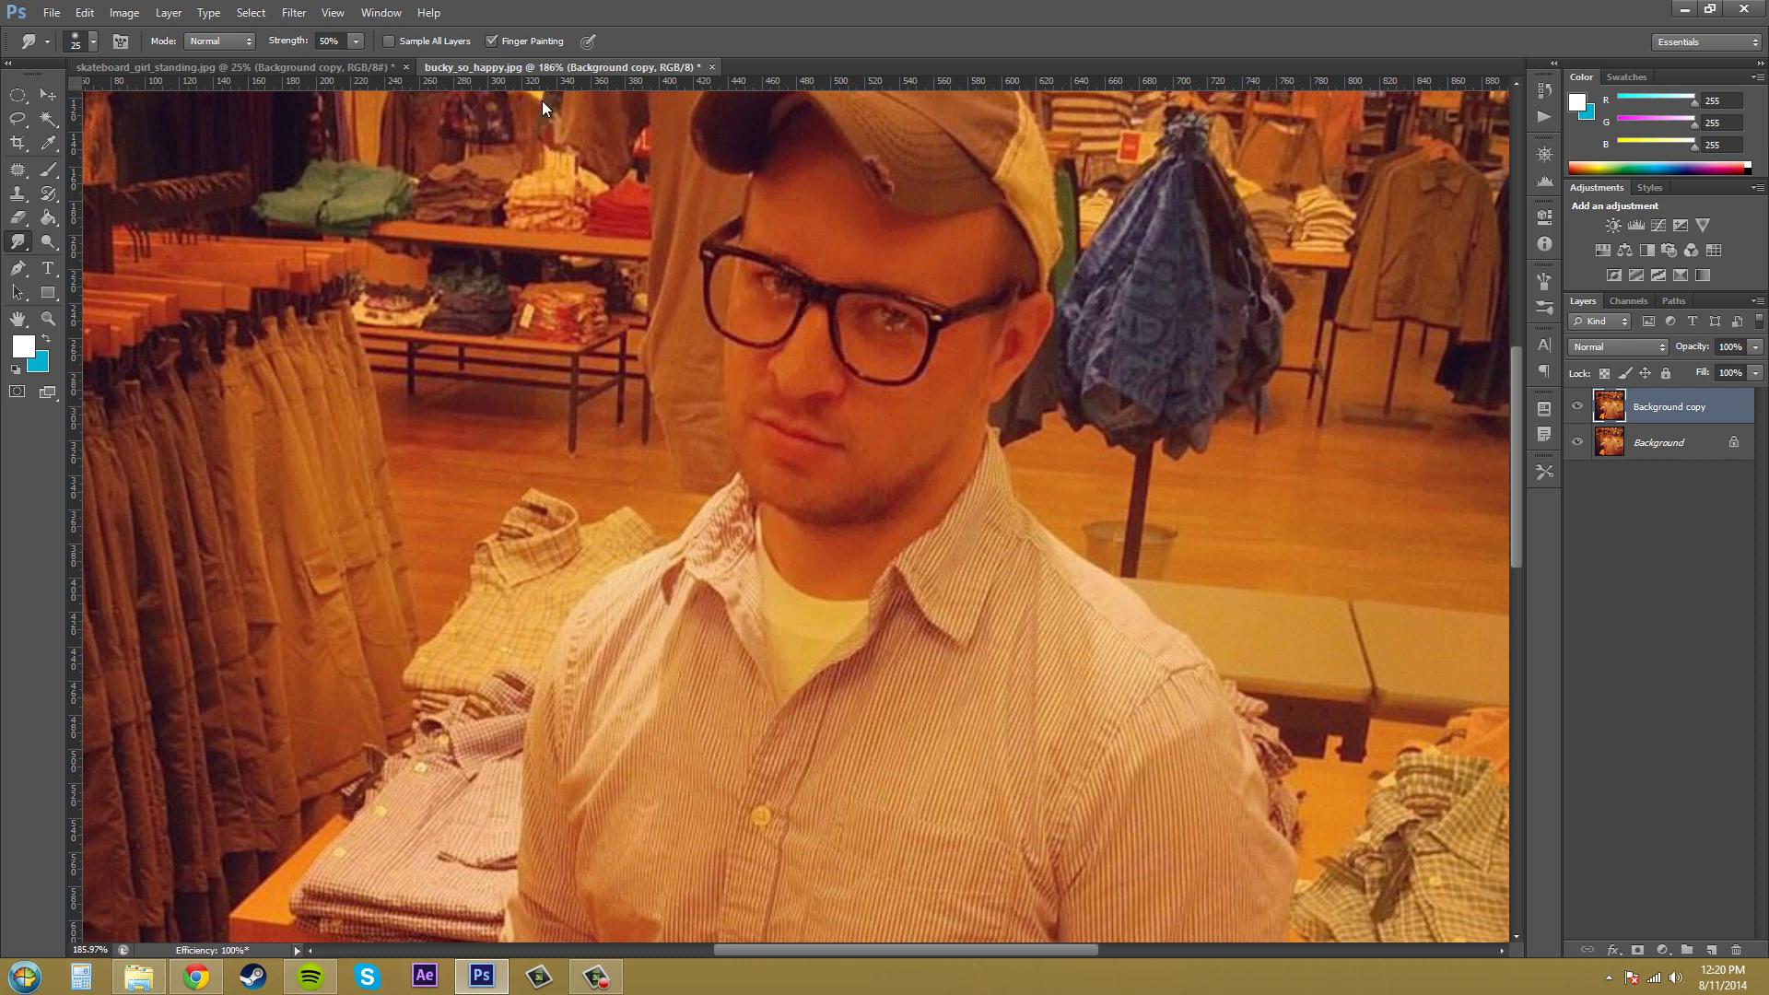
left_click_drag(795, 444, 1050, 434)
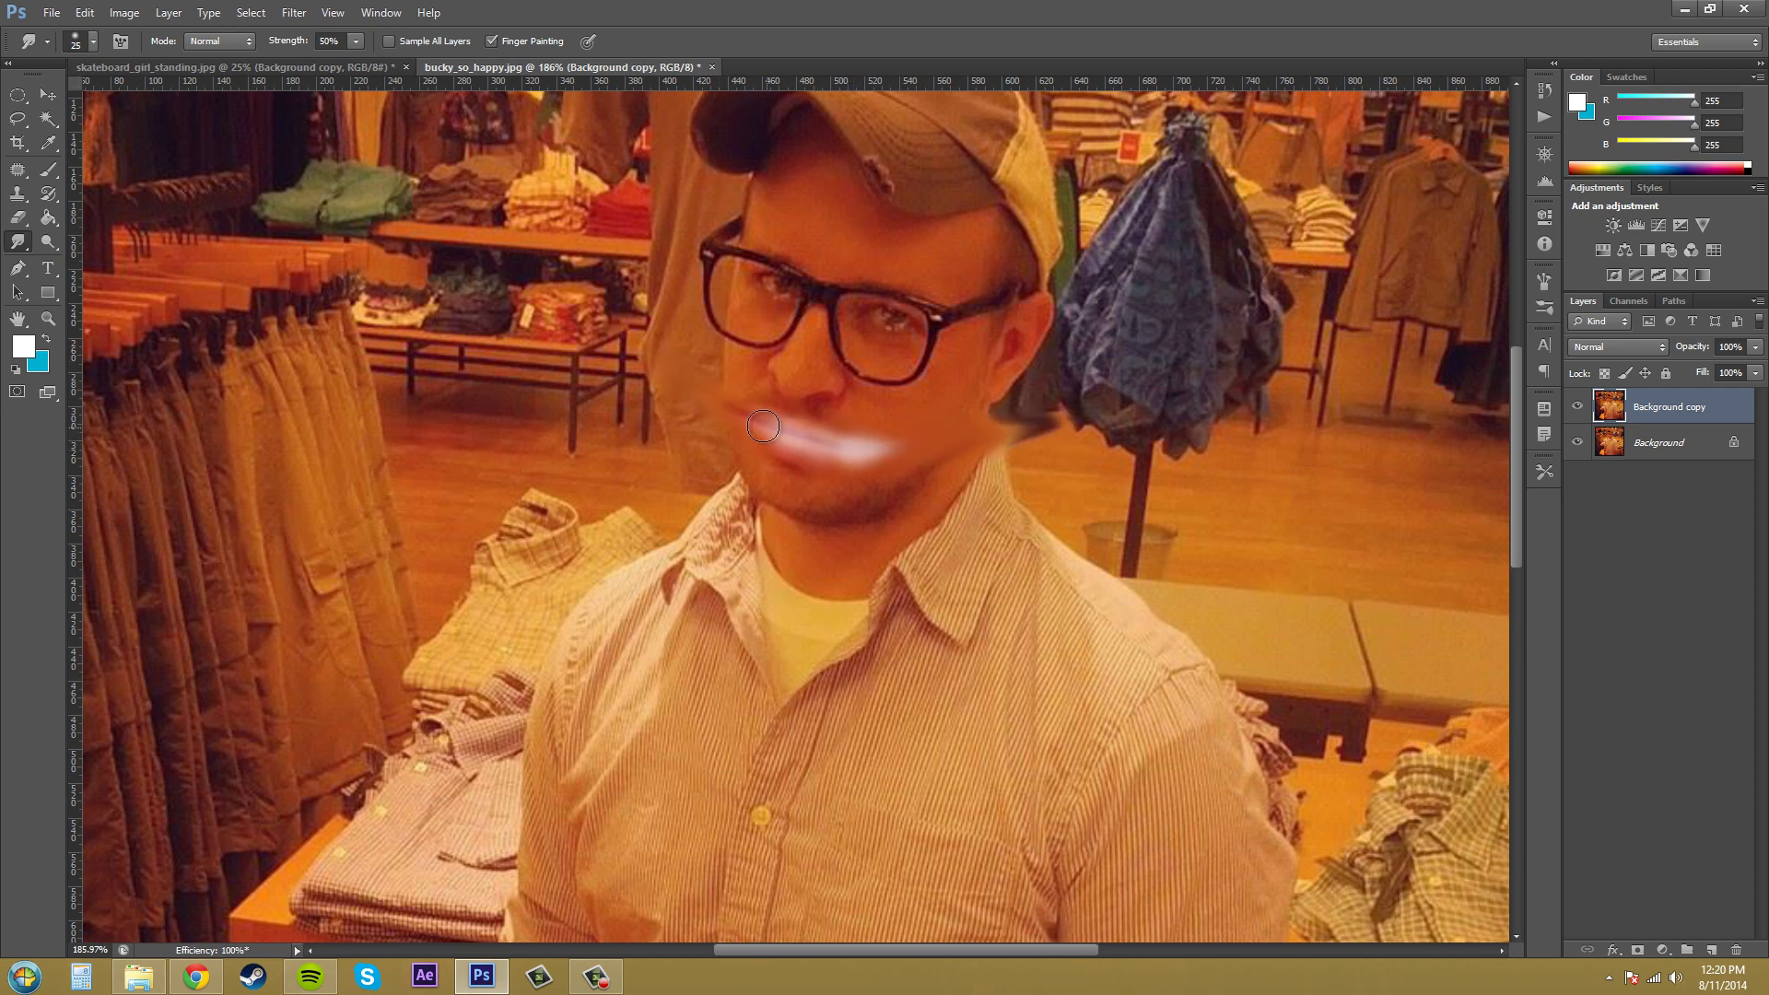
left_click_drag(763, 425, 723, 406)
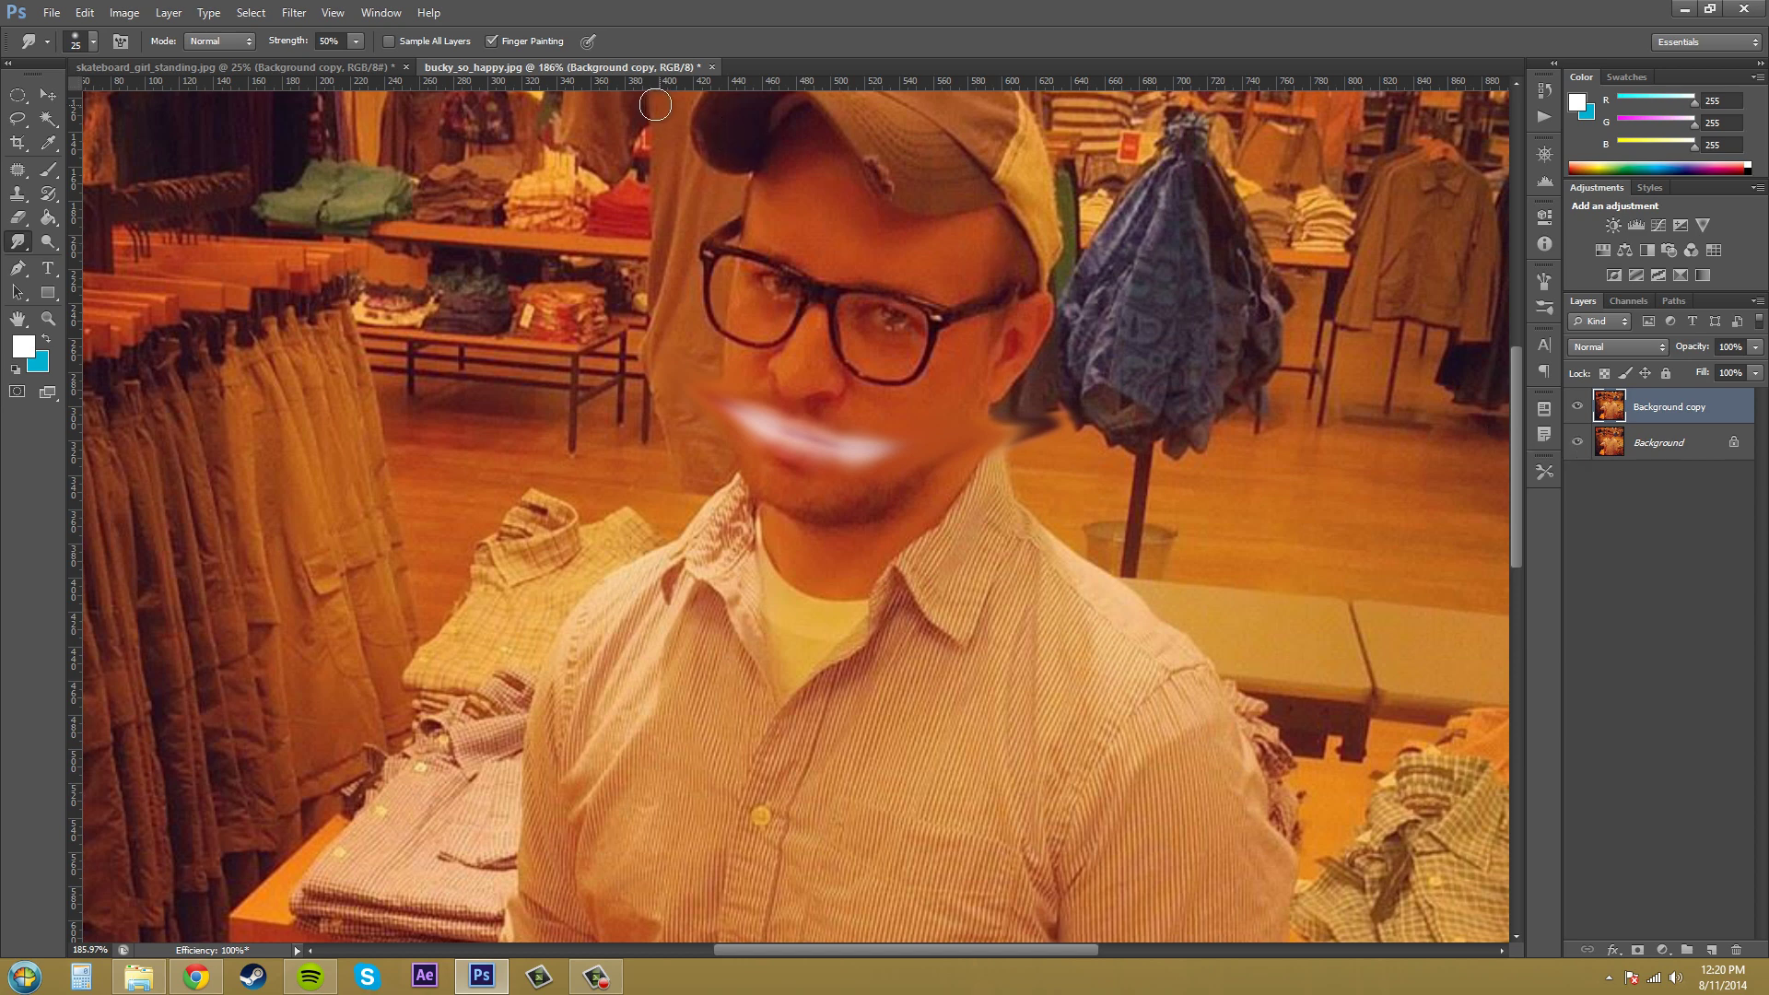
Undo the white streak, then smudge the mouth corner rightward into a stretched smear toward the left cheek.
key("ctrl+alt+z")
key("ctrl+alt+z")
key("ctrl+alt+z")
key("ctrl+alt+z")
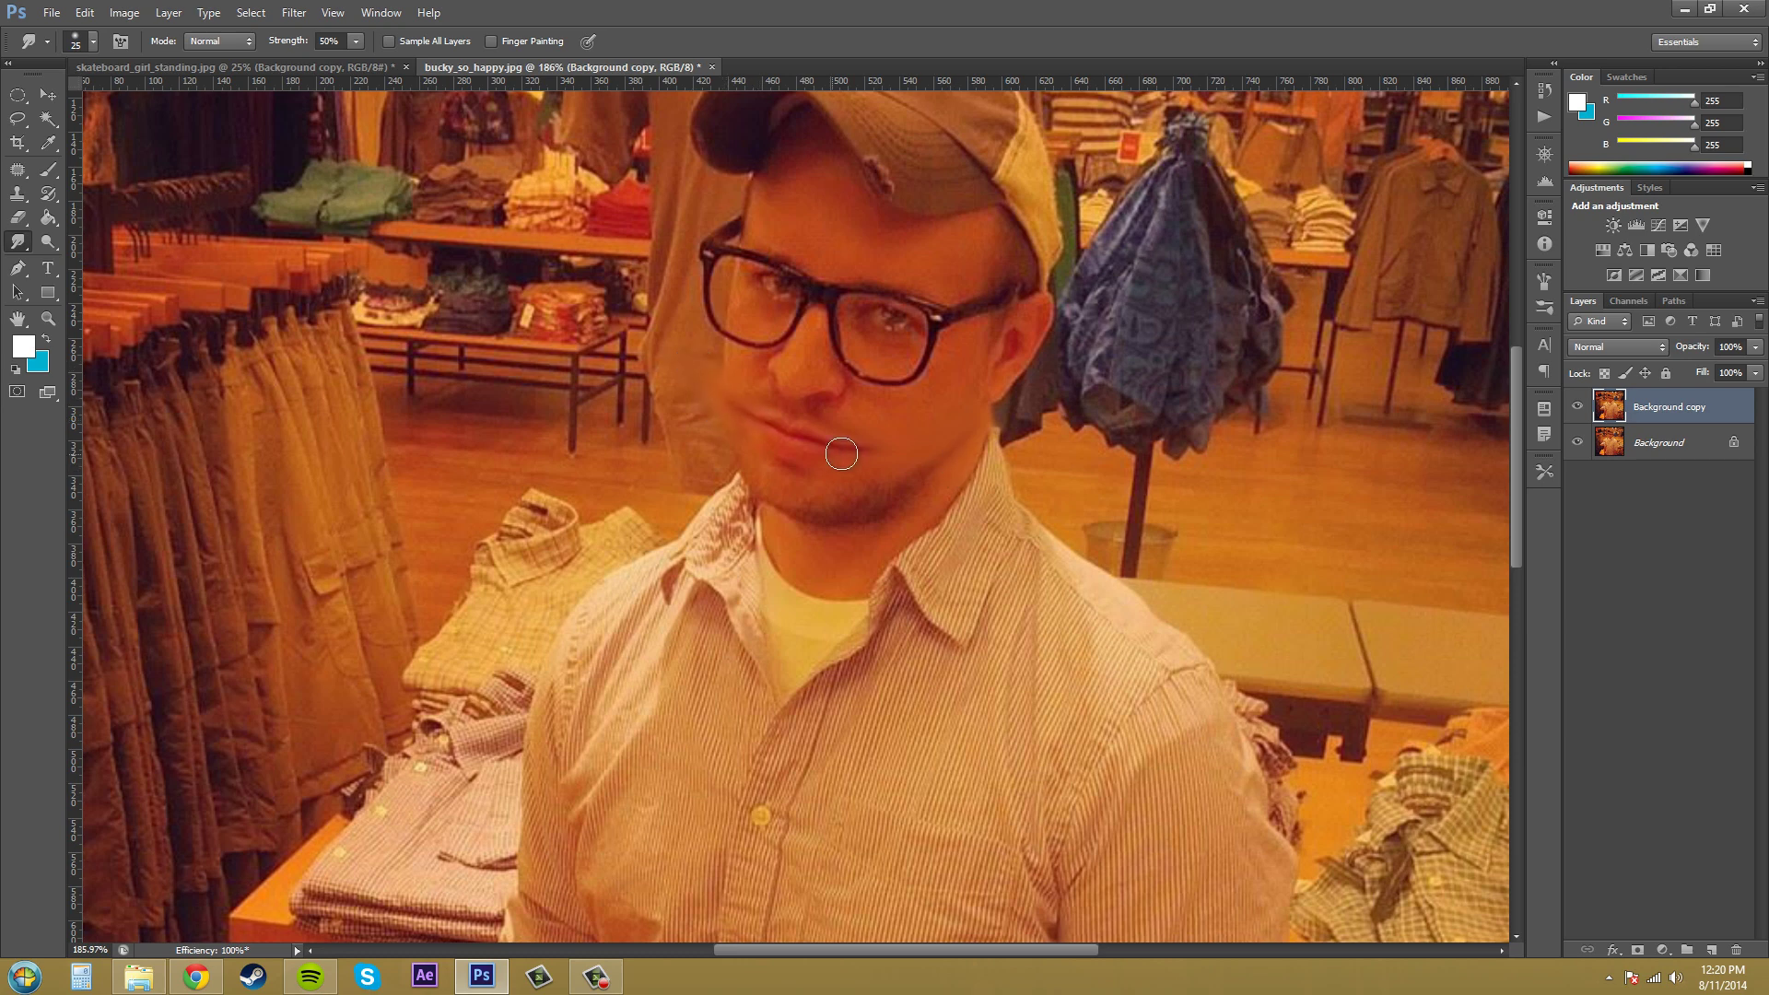
mouse_move(840, 454)
left_mouse_down()
mouse_move(924, 449)
mouse_move(903, 444)
left_mouse_up()
key("F10")
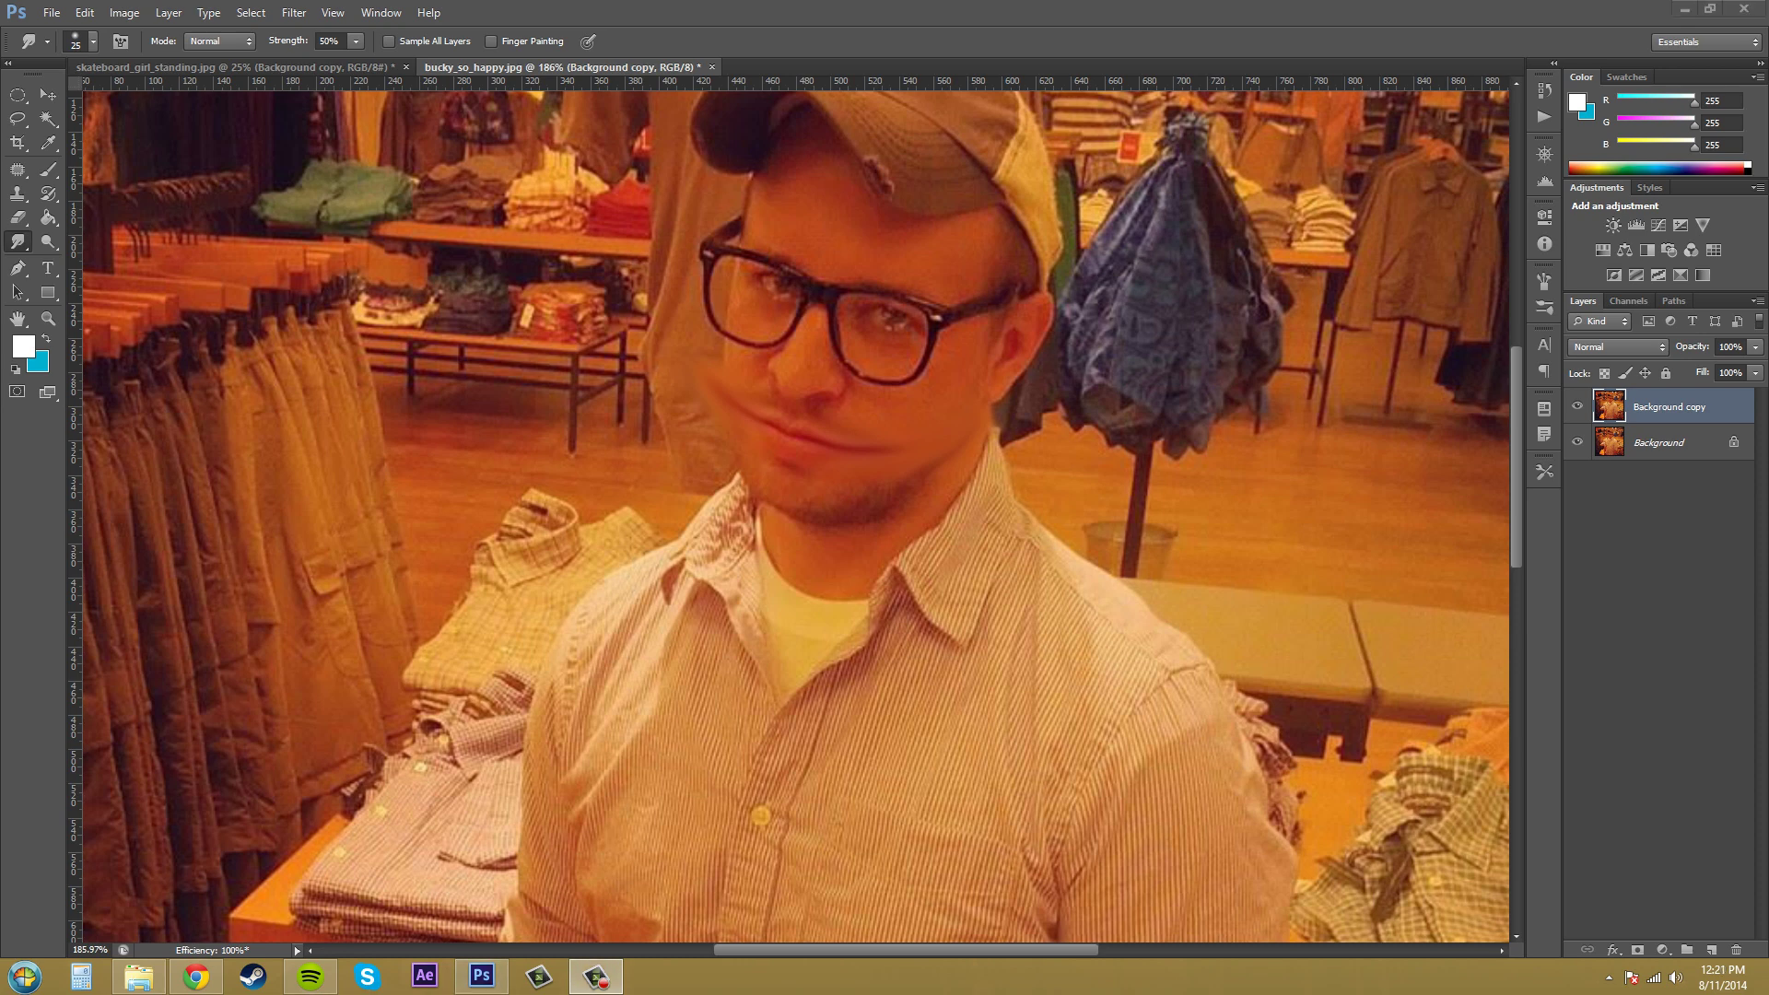